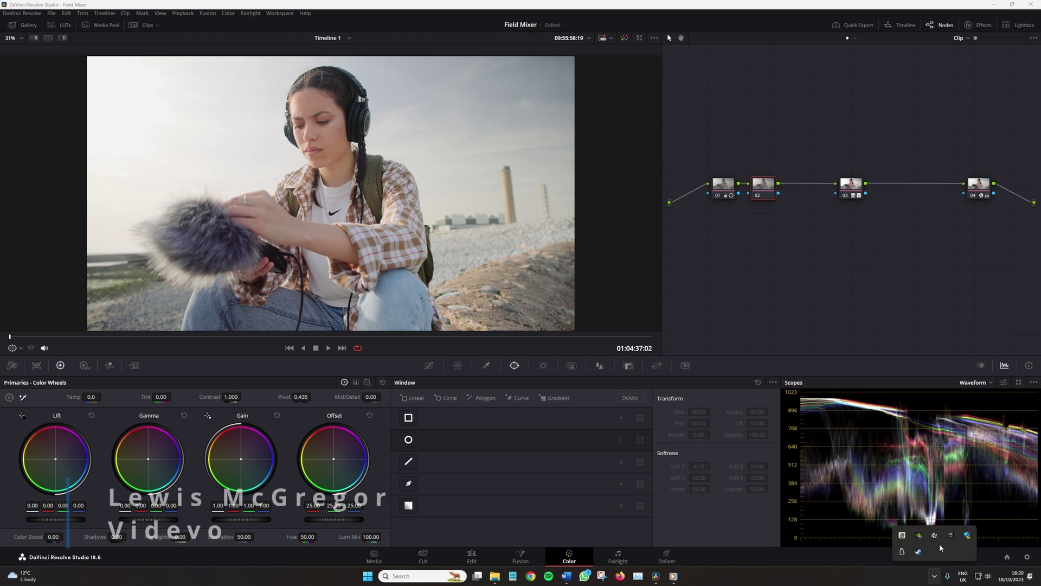
Give node 02 a stretched circle window with warmer Temp inside, then delete node 02.
{"action": "left_click", "coordinate": [880, 289]}
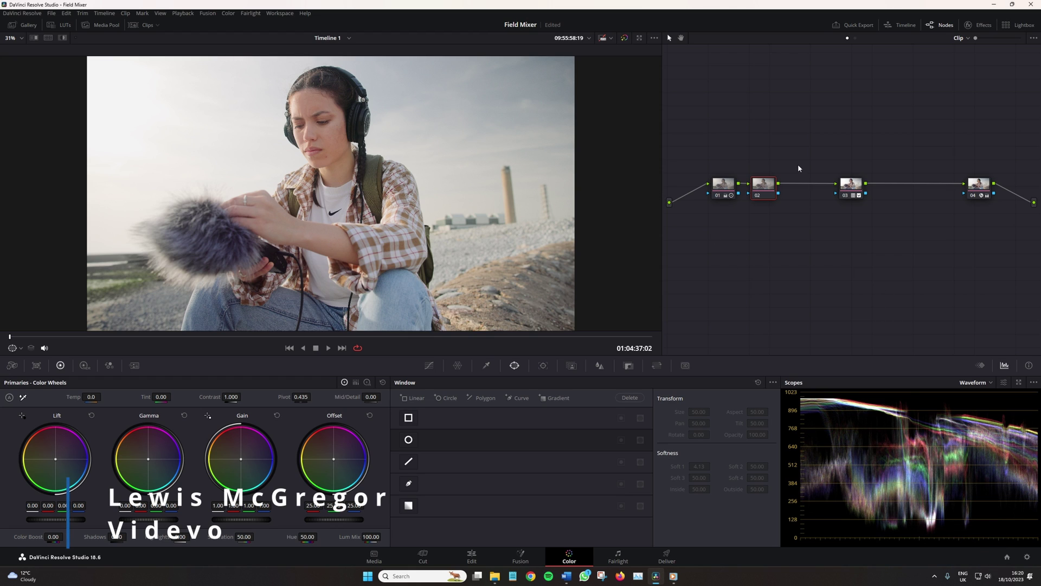
{"action": "left_click_drag", "start_coordinate": [763, 184], "coordinate": [769, 184]}
{"action": "left_click", "coordinate": [408, 439]}
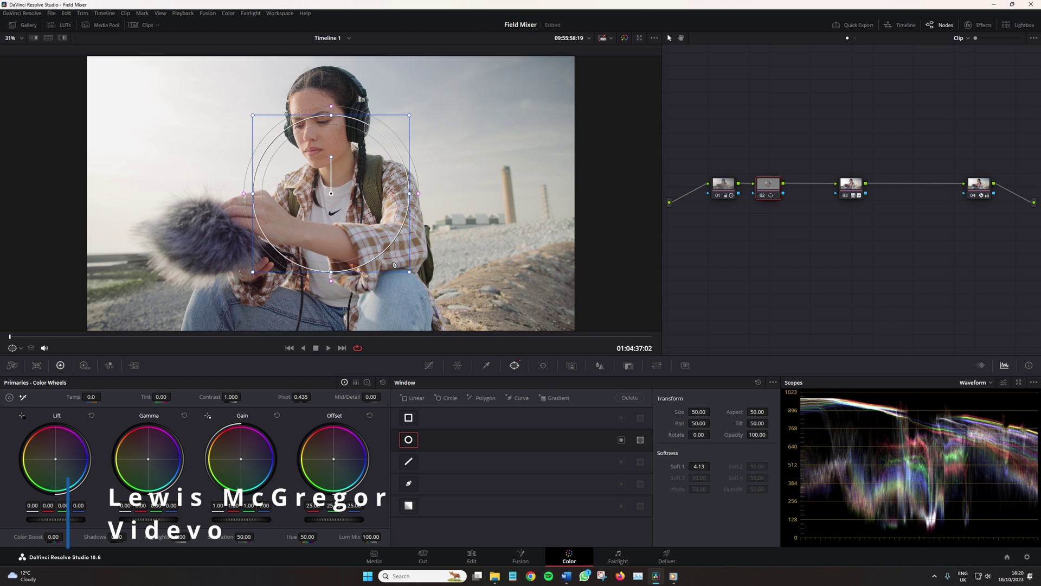
{"action": "left_click_drag", "start_coordinate": [407, 195], "coordinate": [530, 194]}
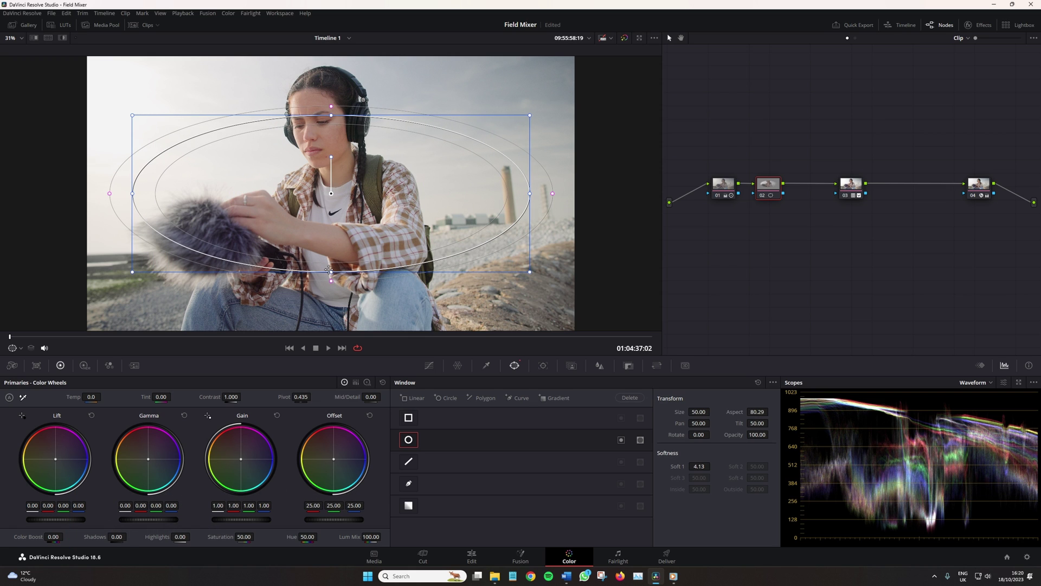
{"action": "left_click_drag", "start_coordinate": [331, 271], "coordinate": [328, 331]}
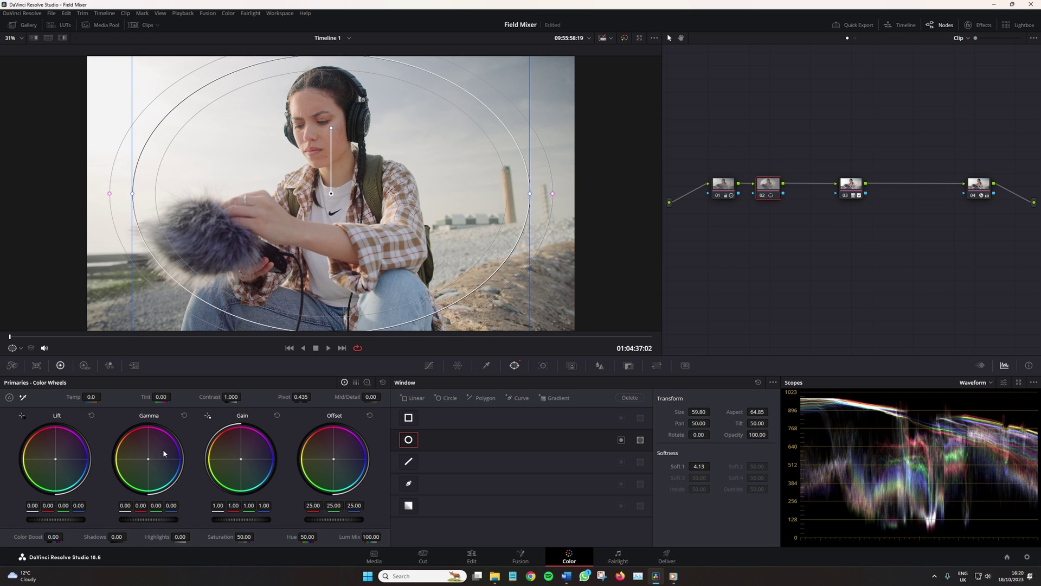
{"action": "left_click_drag", "start_coordinate": [91, 397], "coordinate": [103, 396]}
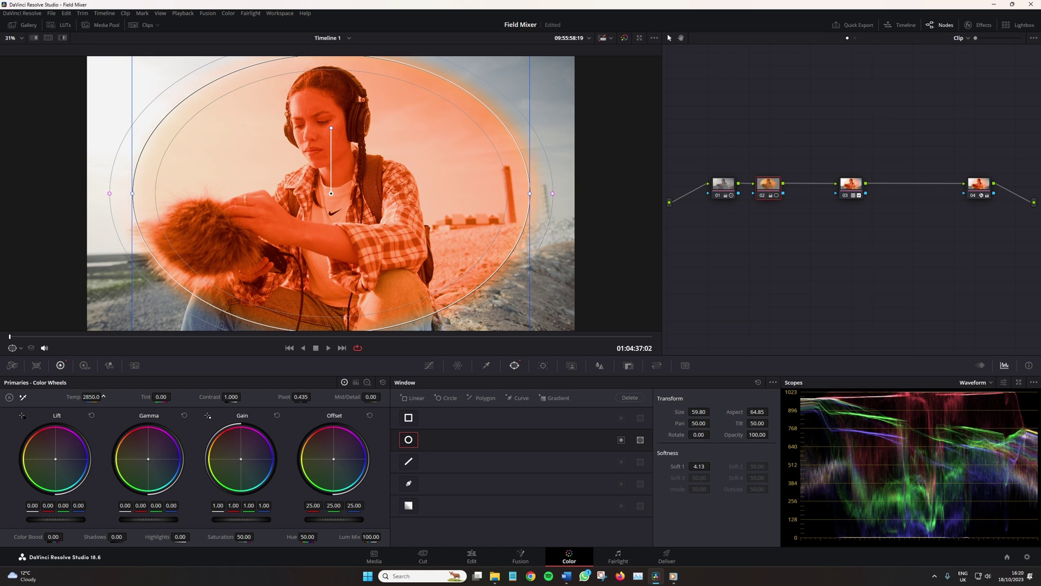
{"action": "key", "text": "Delete"}
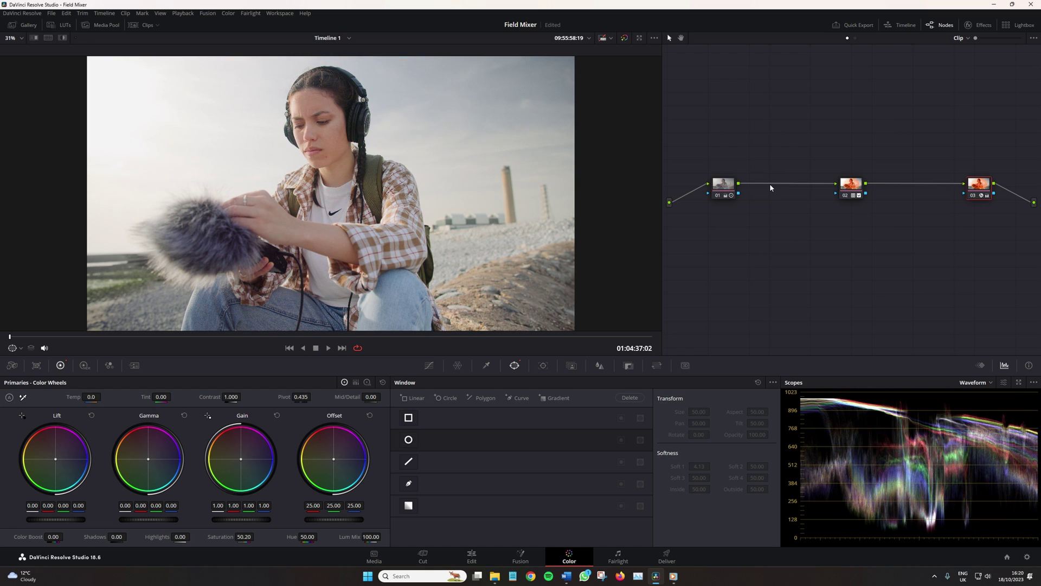
On node 01, raise Gain to brighten the image, then reset it to 1.00.
{"action": "left_click_drag", "start_coordinate": [728, 185], "coordinate": [736, 184]}
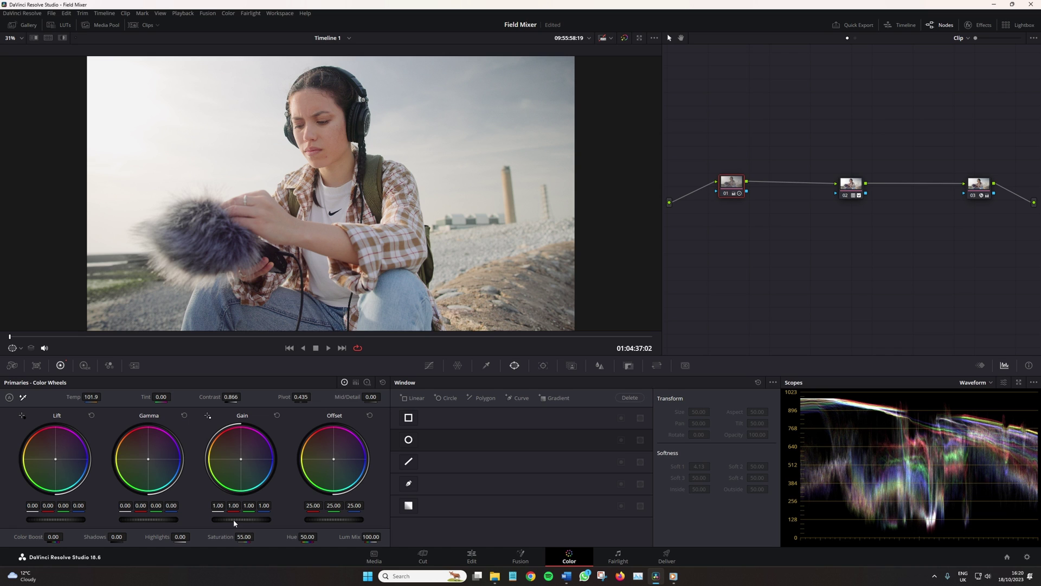
{"action": "left_click_drag", "start_coordinate": [241, 519], "coordinate": [268, 519]}
{"action": "left_click", "coordinate": [277, 415]}
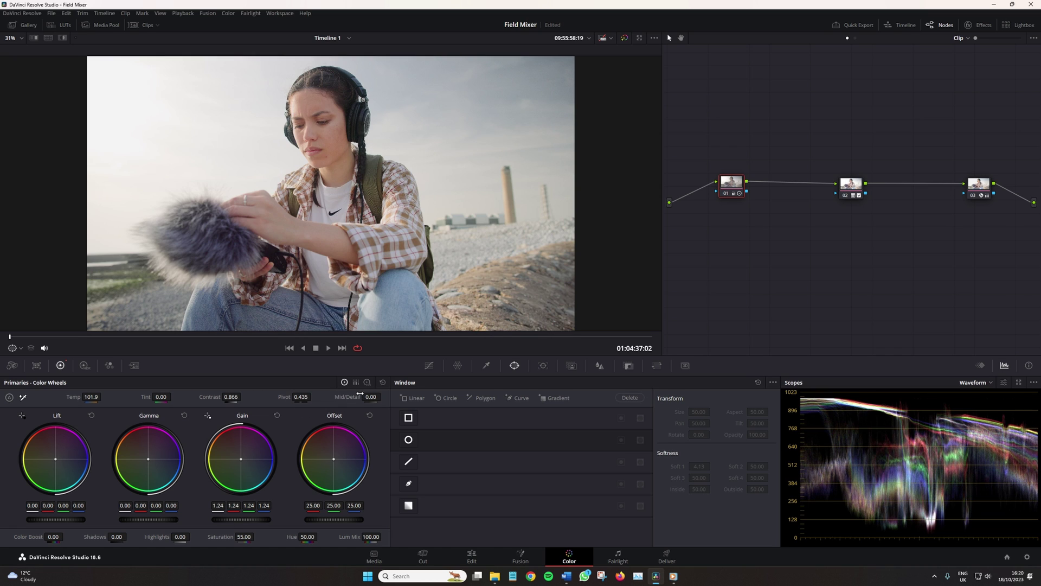
In log wheels, pull Highlights down to -100.00, then return to color wheels and show Curves.
{"action": "left_click", "coordinate": [356, 383]}
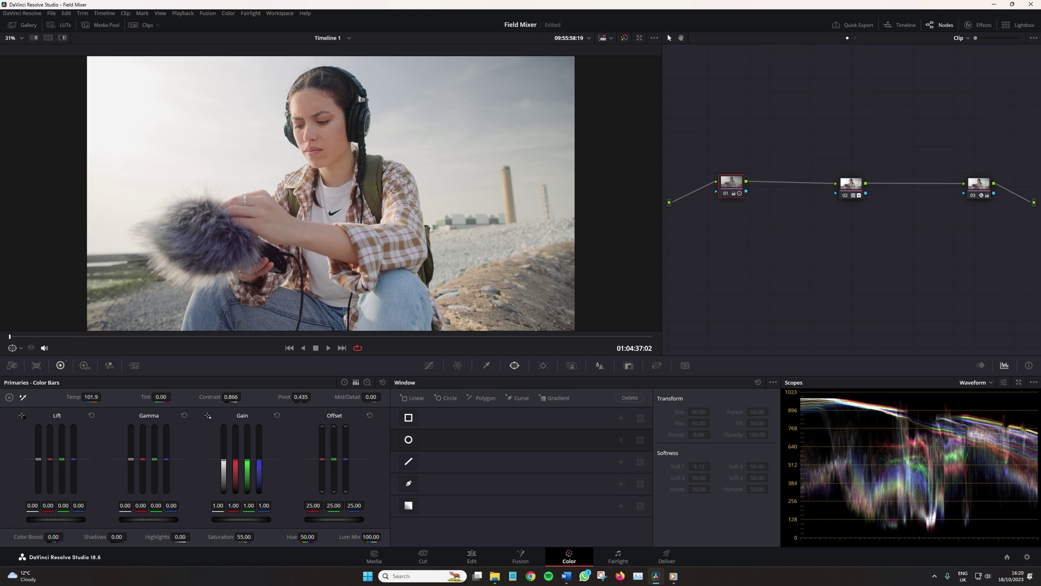
{"action": "left_click", "coordinate": [367, 383]}
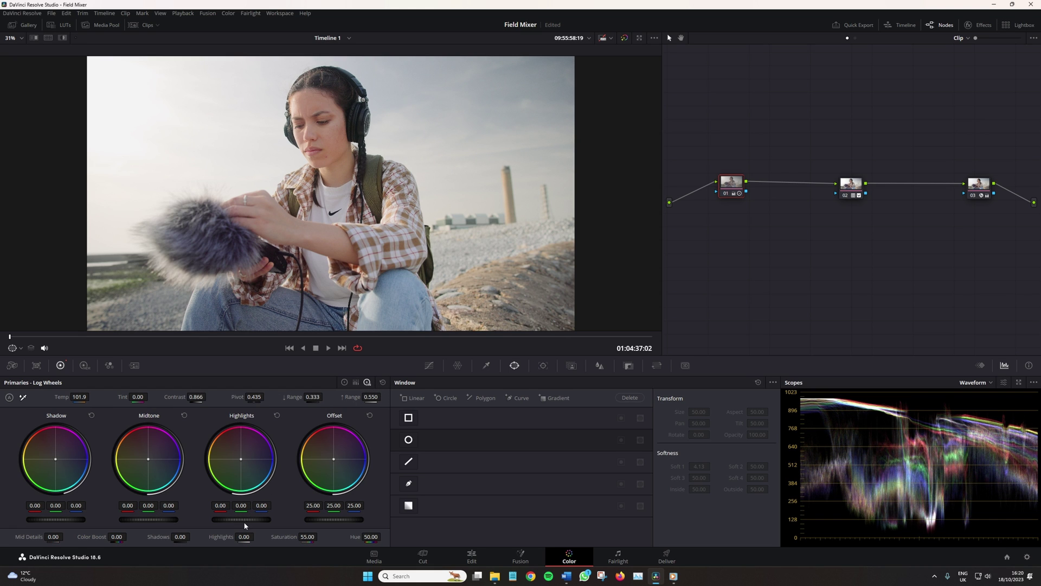
{"action": "mouse_move", "coordinate": [244, 536]}
{"action": "left_mouse_down"}
{"action": "mouse_move", "coordinate": [256, 537]}
{"action": "mouse_move", "coordinate": [234, 537]}
{"action": "left_mouse_up"}
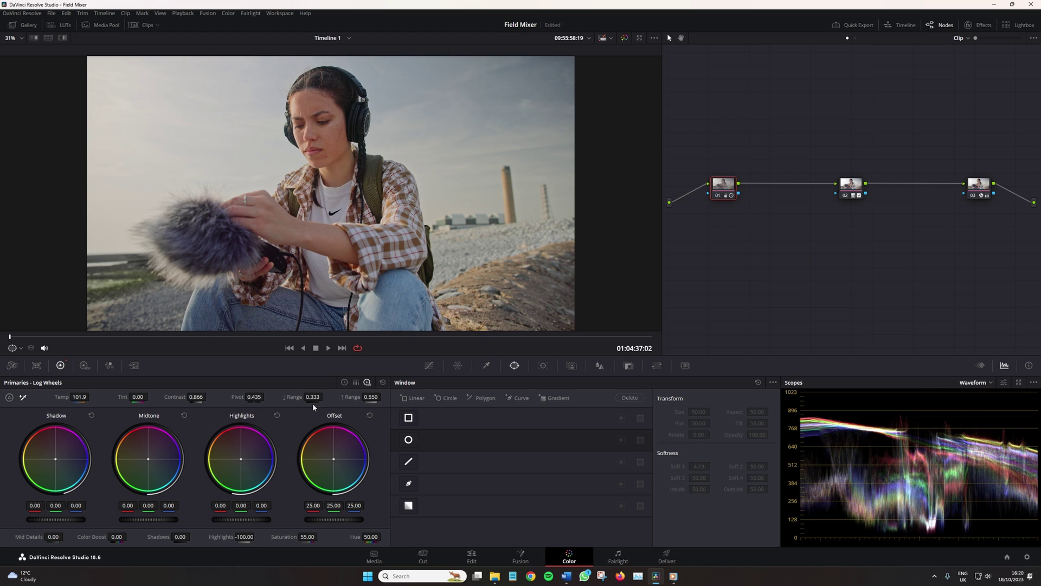
{"action": "left_click", "coordinate": [344, 382]}
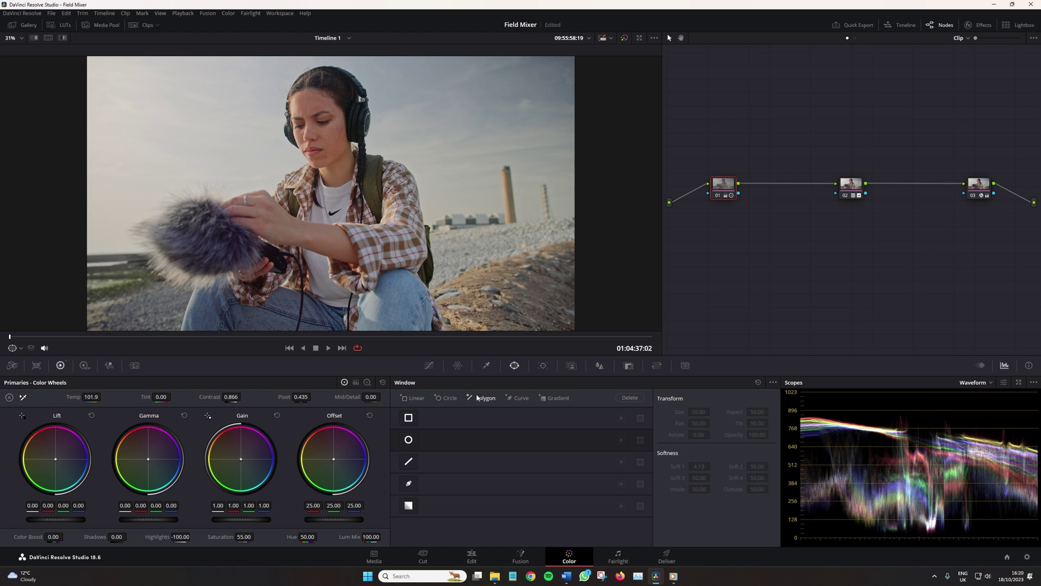
{"action": "left_click", "coordinate": [429, 366]}
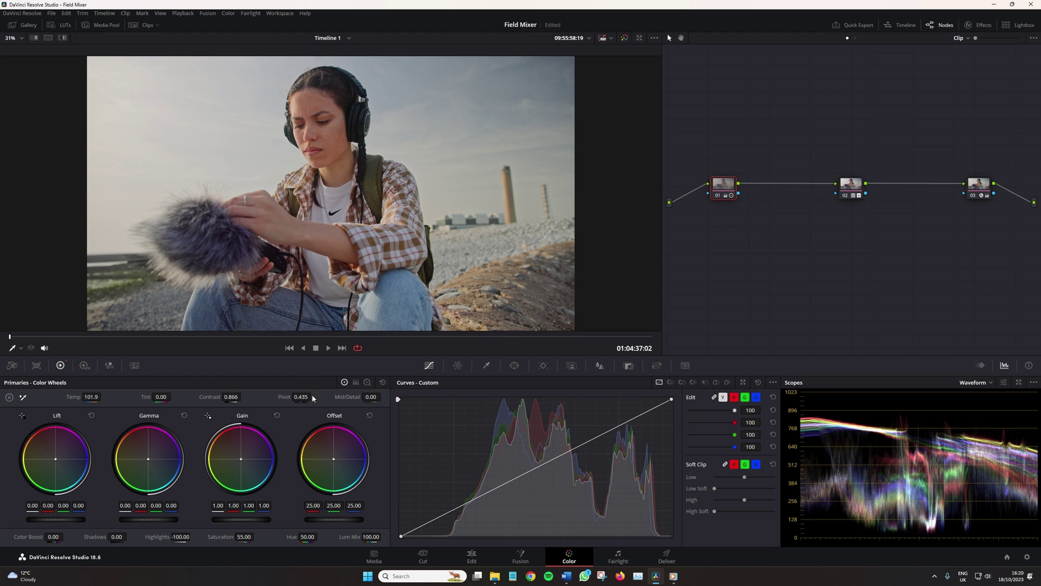
Type 0 into the Highlights field on the color wheels, then play the clip to judge the grade.
{"action": "left_click", "coordinate": [367, 383]}
{"action": "left_click", "coordinate": [344, 383]}
{"action": "double_click", "coordinate": [183, 536]}
{"action": "type", "text": "0"}
{"action": "key", "text": "Return"}
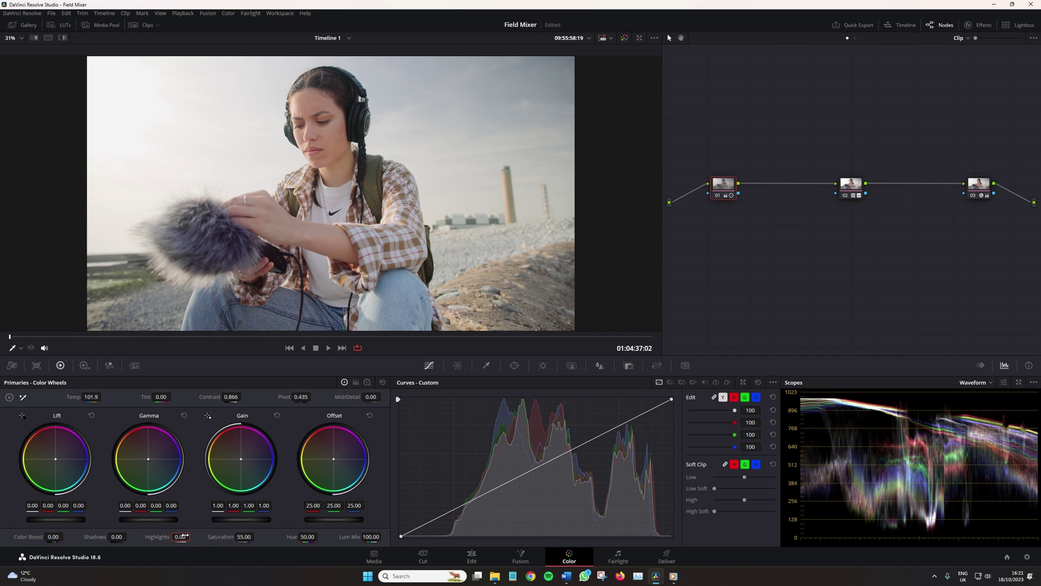
{"action": "key", "text": "space"}
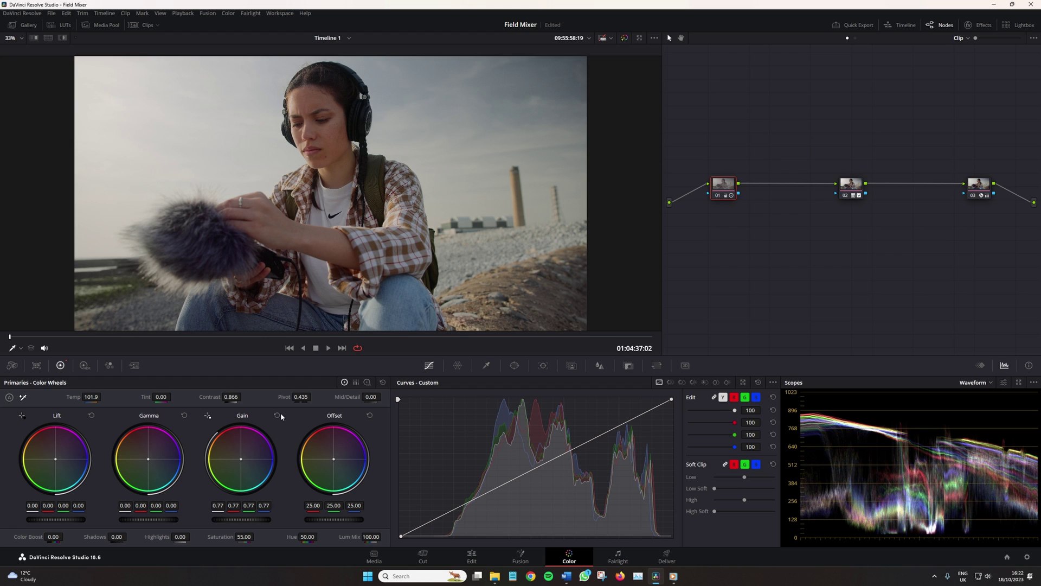
Reset Gain to 1.00, test it down to black and about 0.74, then reset again.
{"action": "left_click", "coordinate": [277, 415]}
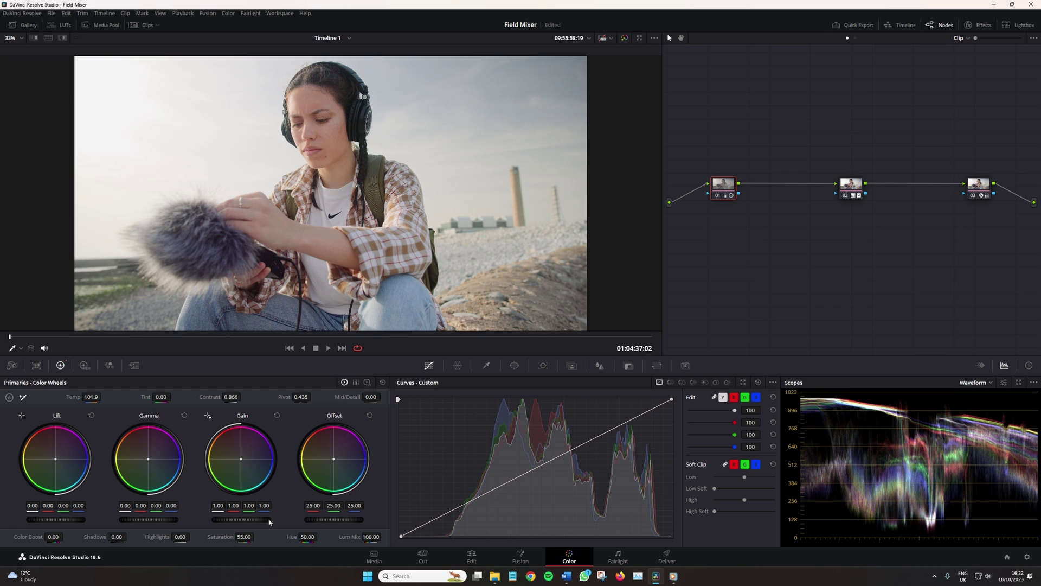
{"action": "left_click_drag", "start_coordinate": [249, 519], "coordinate": [282, 519]}
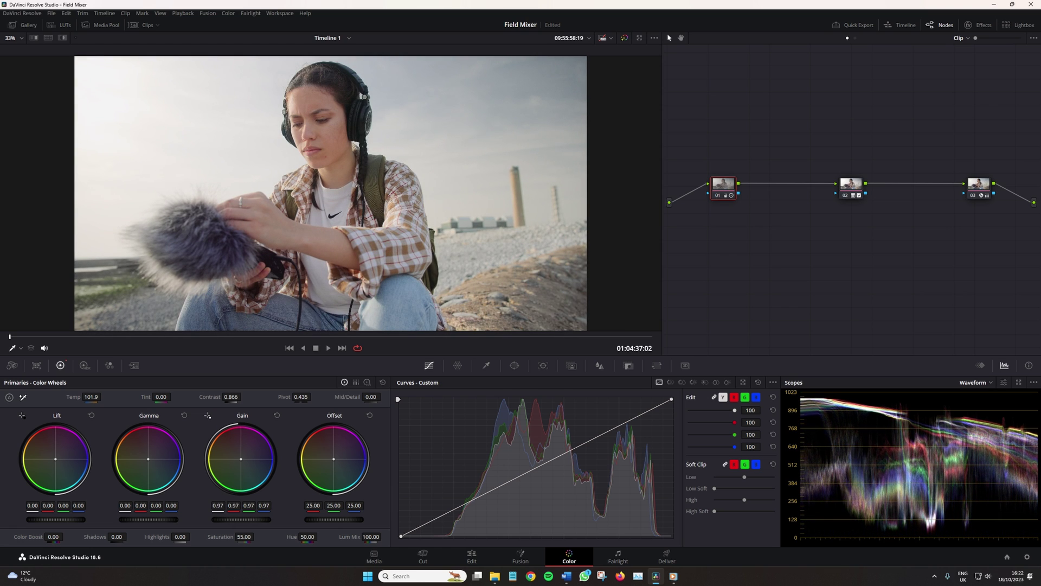
{"action": "left_click_drag", "start_coordinate": [281, 519], "coordinate": [265, 518]}
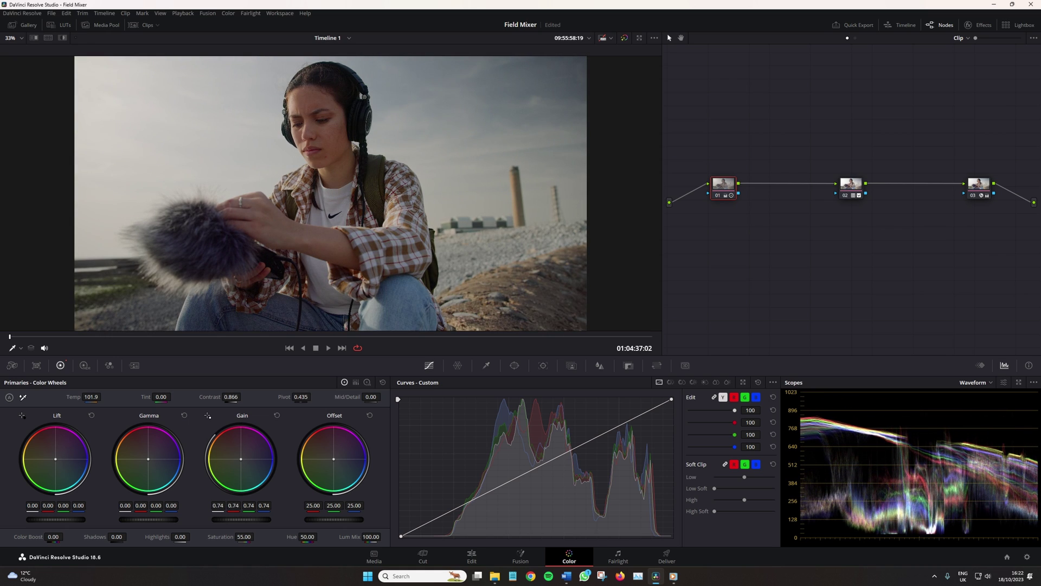
{"action": "left_click", "coordinate": [277, 414]}
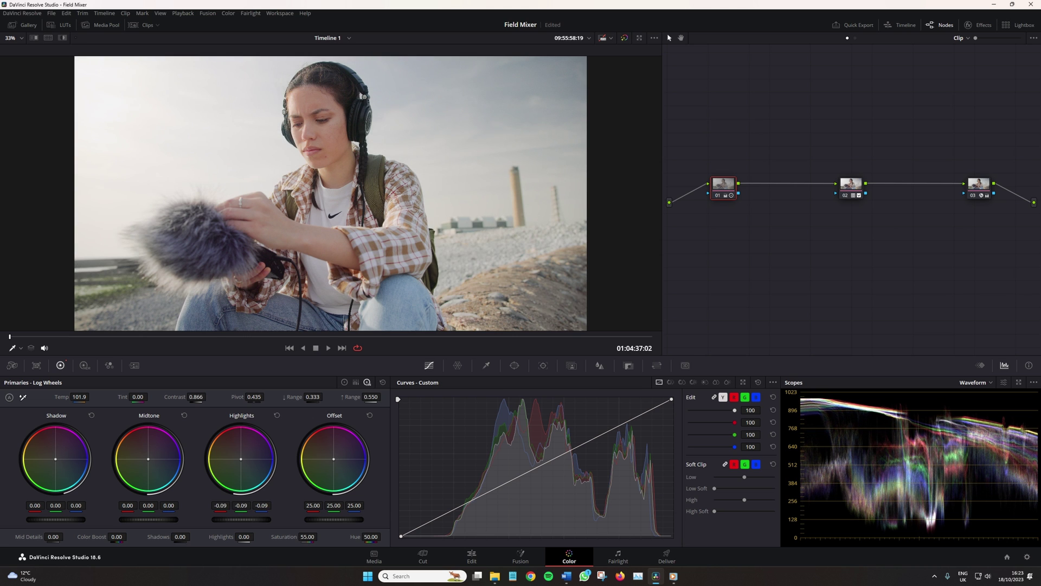
Try several darker log Highlights wheel values, resetting the wheel to 0.00 between tests and at the end.
{"action": "left_click", "coordinate": [276, 416]}
{"action": "left_click_drag", "start_coordinate": [228, 522], "coordinate": [225, 522]}
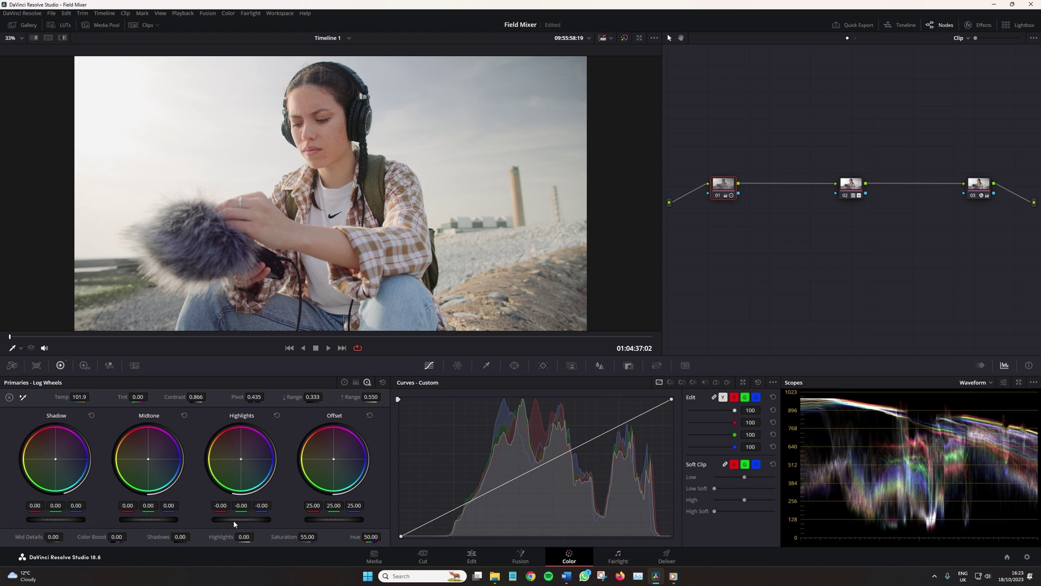
{"action": "left_click", "coordinate": [277, 416]}
{"action": "left_click_drag", "start_coordinate": [262, 521], "coordinate": [241, 521]}
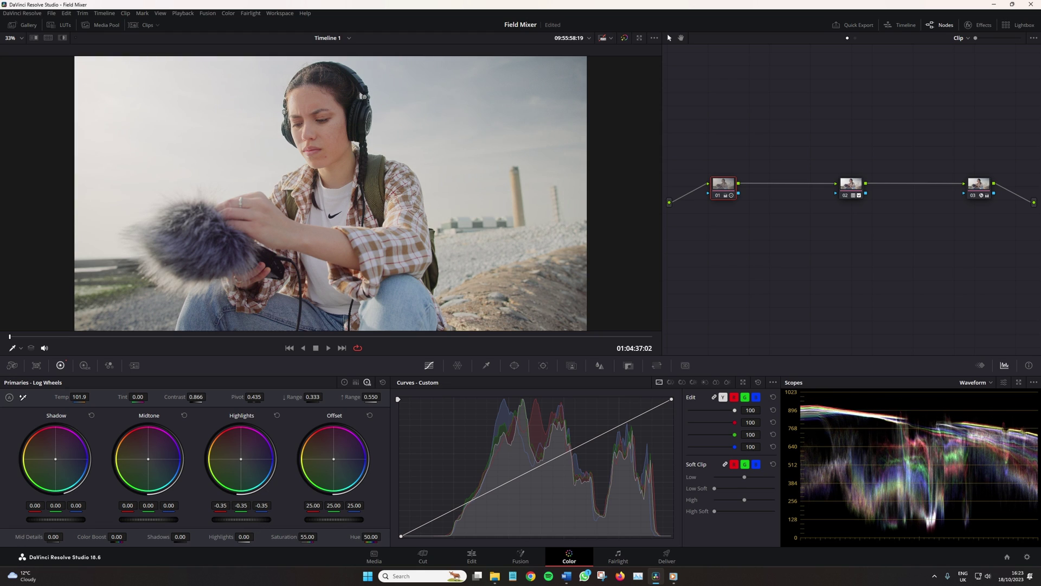
{"action": "mouse_move", "coordinate": [242, 520]}
{"action": "left_mouse_down"}
{"action": "mouse_move", "coordinate": [200, 521]}
{"action": "mouse_move", "coordinate": [268, 519]}
{"action": "left_mouse_up"}
{"action": "left_click", "coordinate": [276, 416]}
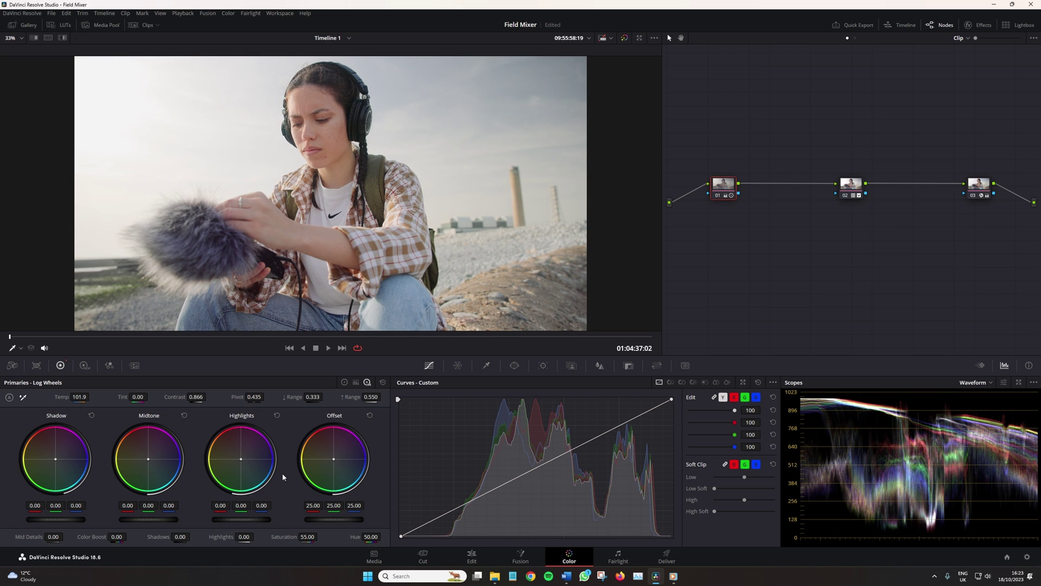
On the color wheels, try Gain at about 0.78, reset it, then drag Highlights to -91.50.
{"action": "left_click", "coordinate": [344, 382]}
{"action": "mouse_move", "coordinate": [241, 519]}
{"action": "left_mouse_down"}
{"action": "mouse_move", "coordinate": [214, 519]}
{"action": "mouse_move", "coordinate": [228, 519]}
{"action": "left_mouse_up"}
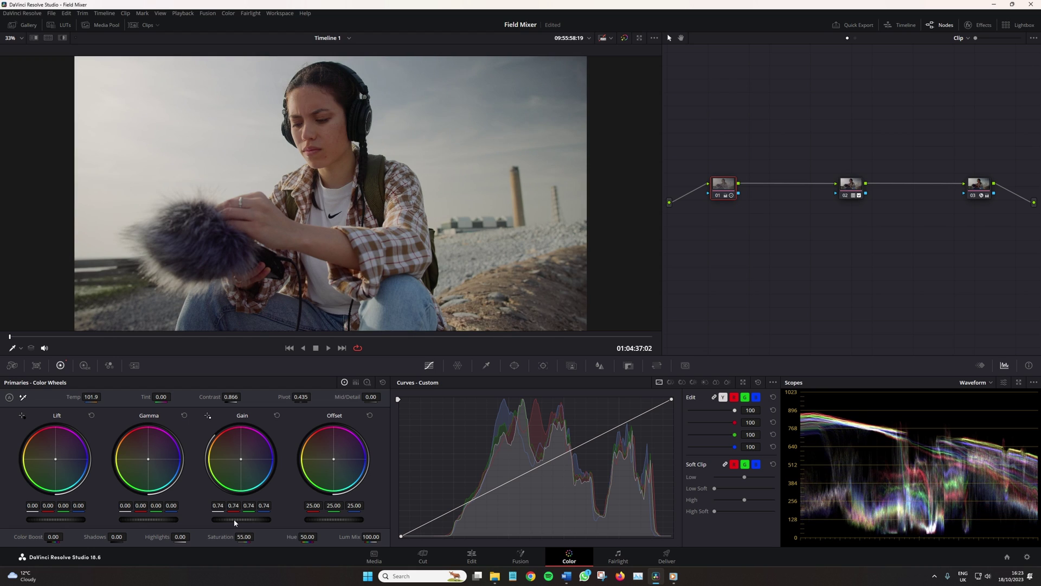
{"action": "left_click", "coordinate": [277, 415]}
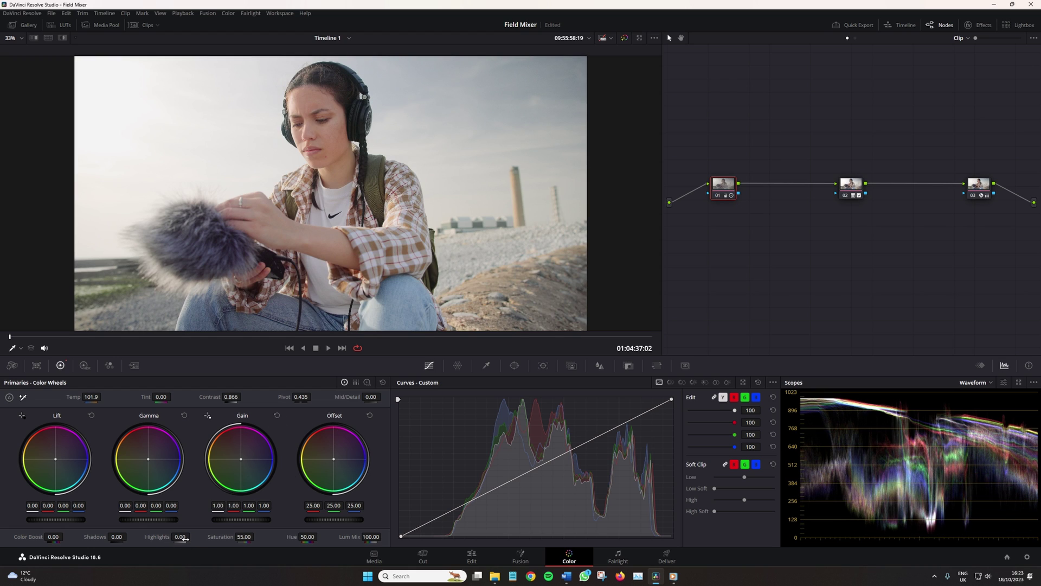
{"action": "mouse_move", "coordinate": [185, 538]}
{"action": "left_mouse_down"}
{"action": "mouse_move", "coordinate": [135, 538]}
{"action": "mouse_move", "coordinate": [192, 537]}
{"action": "left_mouse_up"}
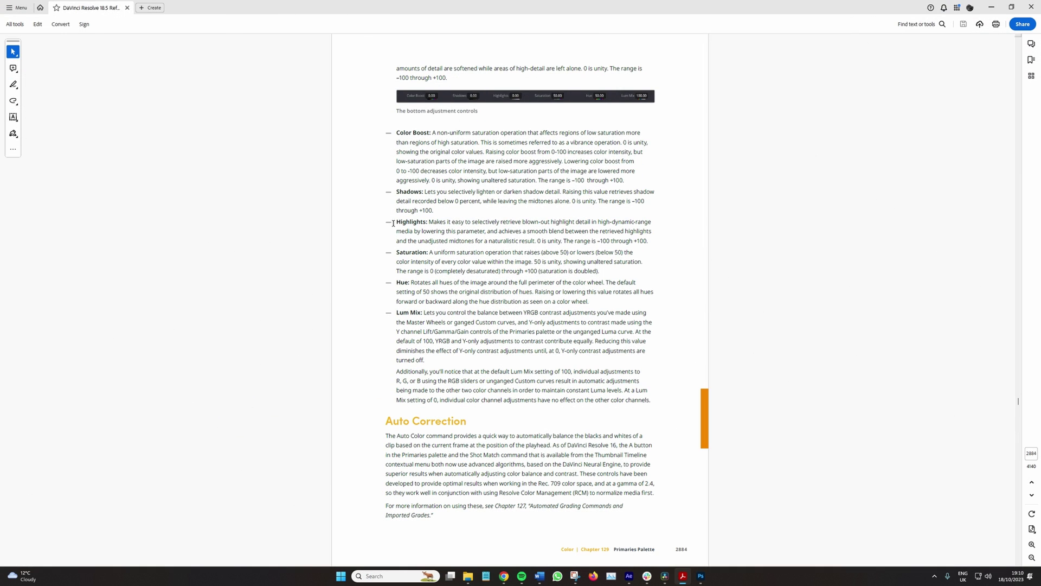
Highlight the manual paragraph describing the Highlights control on page 2884.
{"action": "left_click_drag", "start_coordinate": [391, 222], "coordinate": [449, 244]}
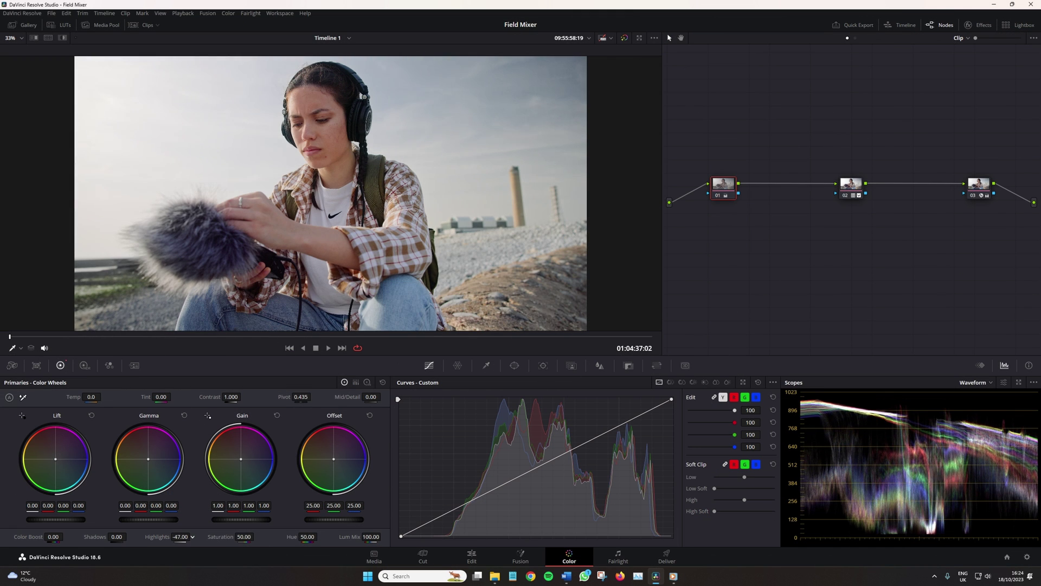
Reset the Highlights slider to 0 and load the grayscale step chart clip.
{"action": "left_click_drag", "start_coordinate": [174, 537], "coordinate": [181, 538]}
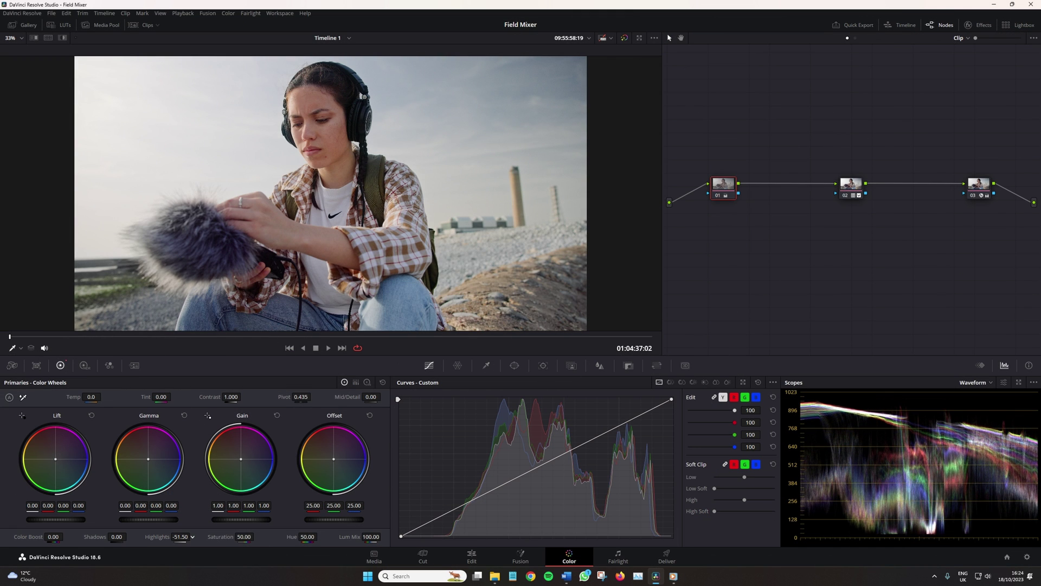
{"action": "double_click", "coordinate": [180, 537]}
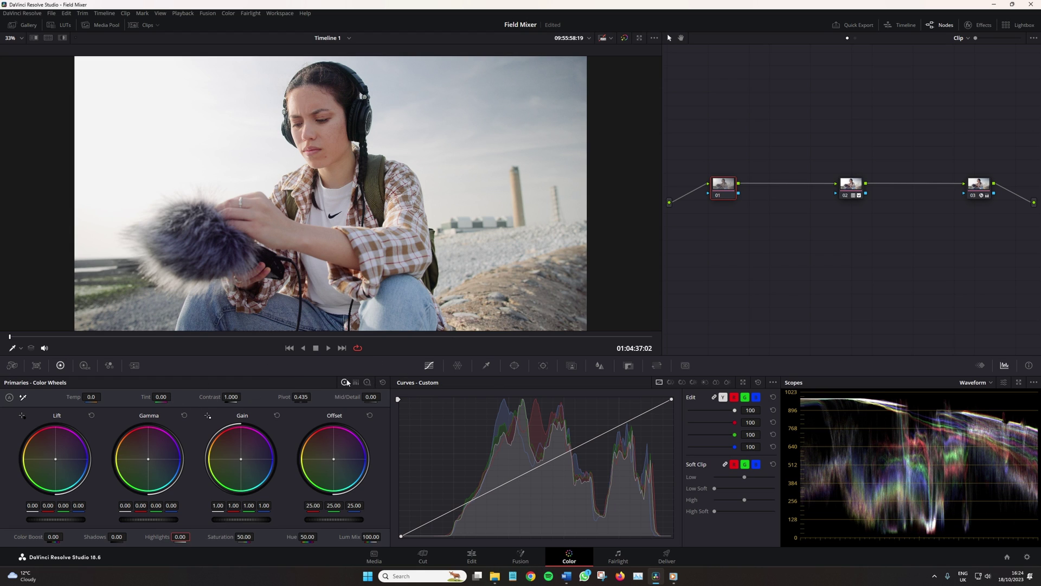
{"action": "left_click", "coordinate": [342, 349]}
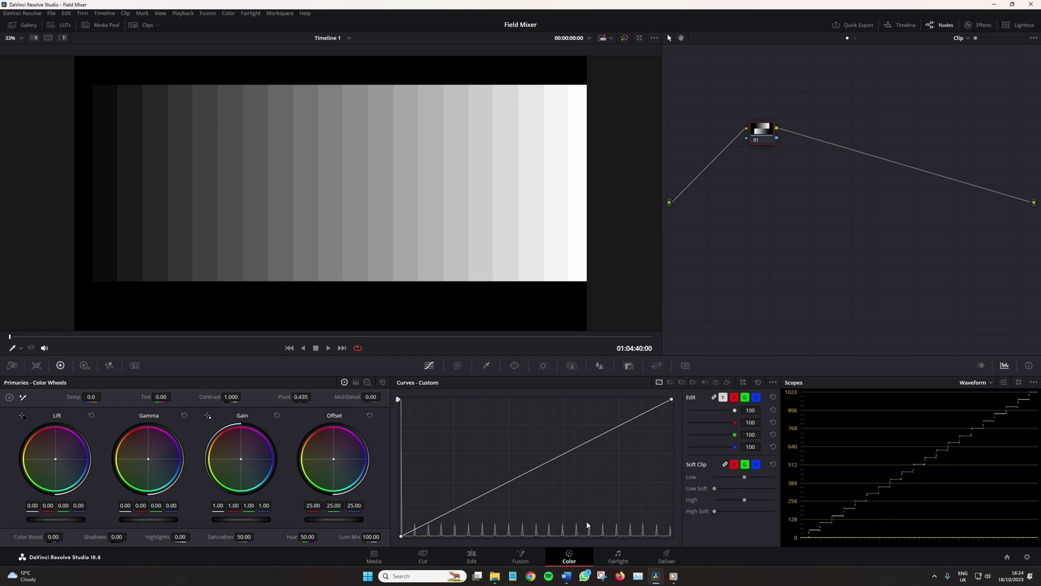
In log wheels, drag Highlights down to dim the brightest steps, down to -1.00, resetting to zero after each test.
{"action": "left_click", "coordinate": [367, 381]}
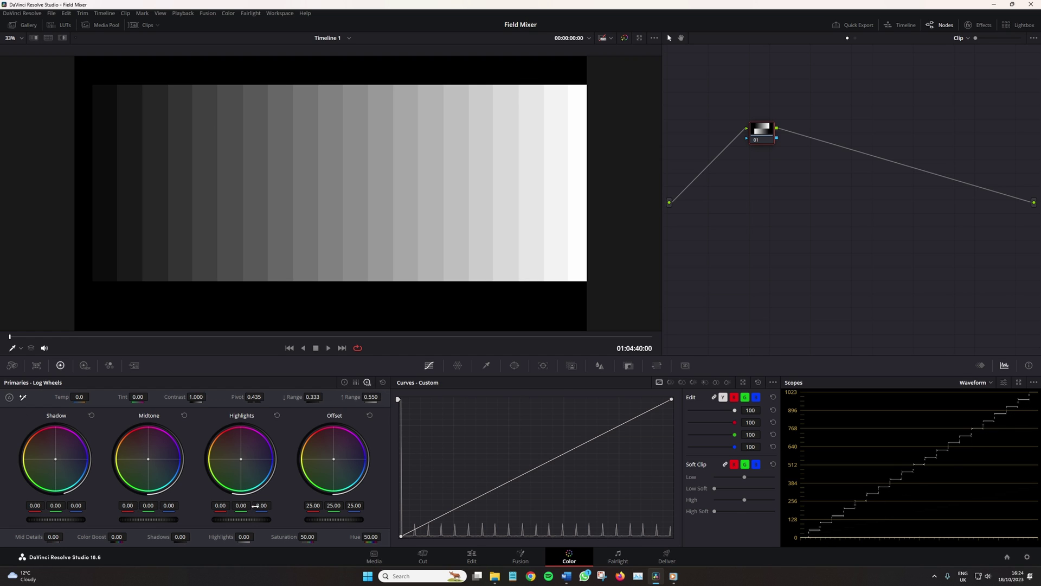
{"action": "left_click_drag", "start_coordinate": [258, 522], "coordinate": [206, 522]}
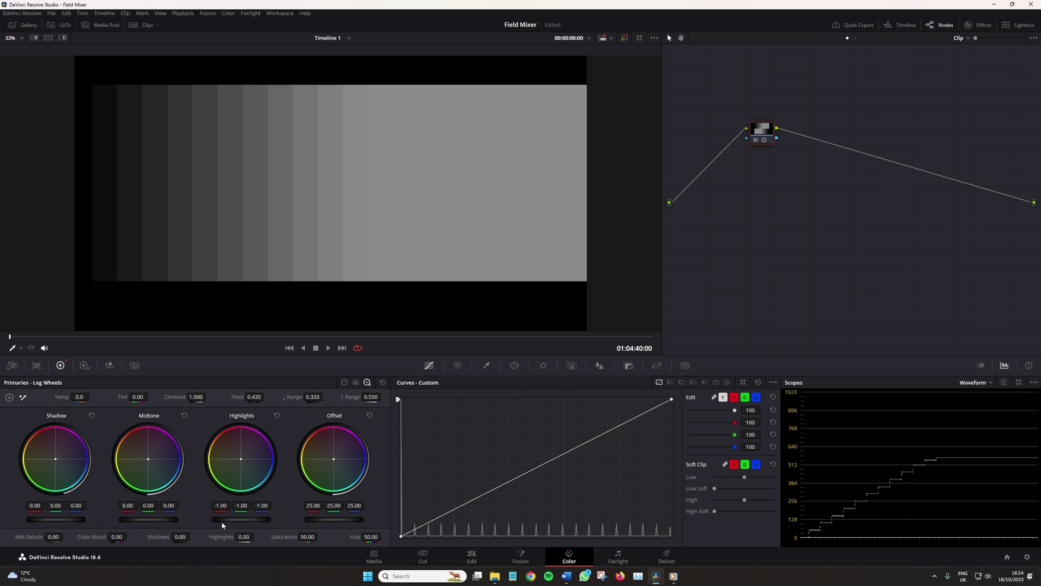
{"action": "left_click_drag", "start_coordinate": [216, 520], "coordinate": [261, 520]}
{"action": "left_click", "coordinate": [276, 415]}
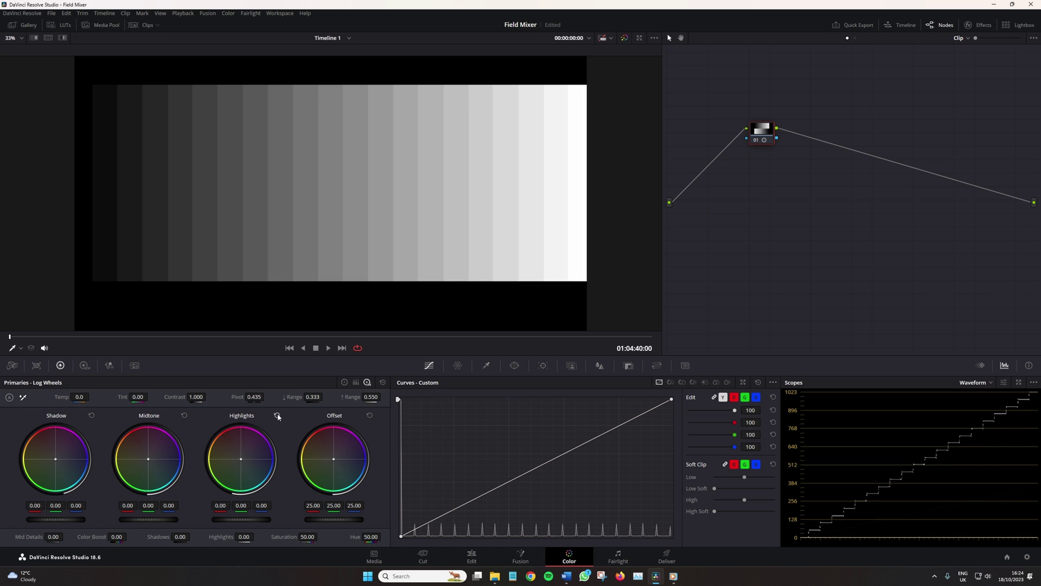
{"action": "mouse_move", "coordinate": [242, 520]}
{"action": "left_mouse_down"}
{"action": "mouse_move", "coordinate": [187, 519]}
{"action": "mouse_move", "coordinate": [232, 519]}
{"action": "left_mouse_up"}
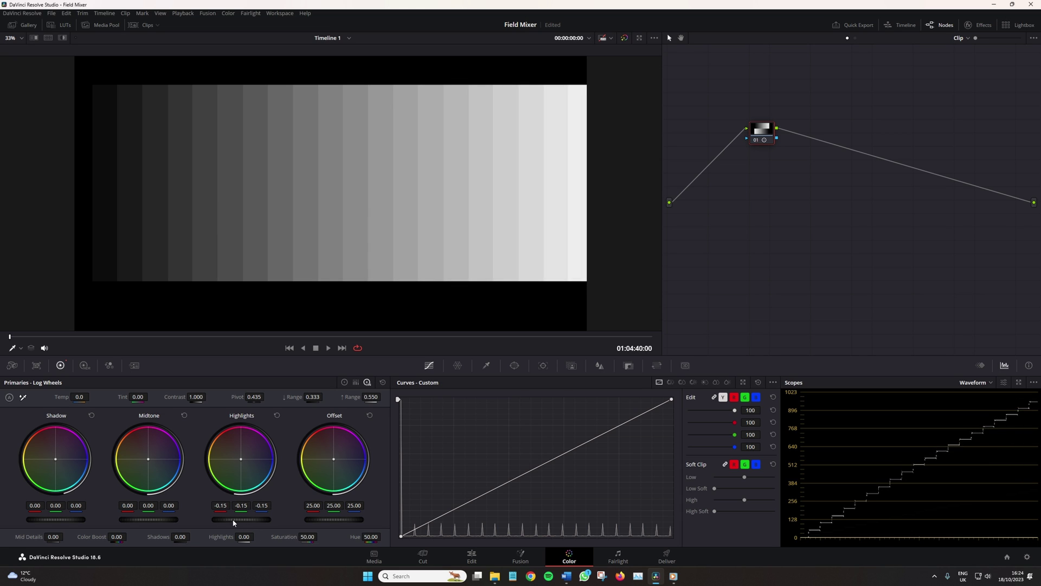
{"action": "left_click", "coordinate": [277, 416]}
On the Lift/Gamma/Gain/Offset wheels, lower Gain across the grayscale ramp, then reset it to 1.00.
{"action": "left_click", "coordinate": [346, 383]}
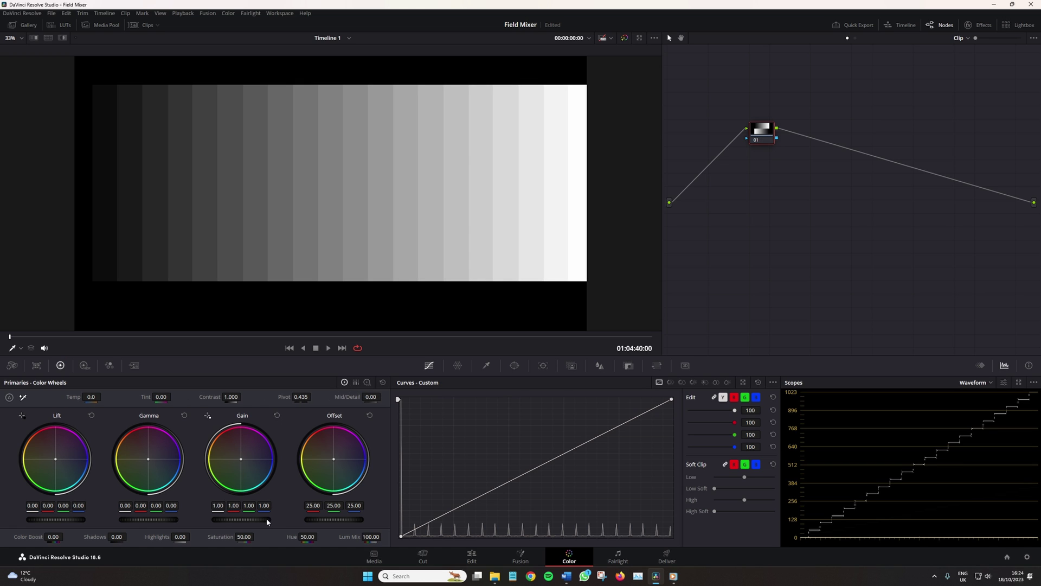
{"action": "mouse_move", "coordinate": [241, 519]}
{"action": "left_mouse_down"}
{"action": "mouse_move", "coordinate": [170, 520]}
{"action": "mouse_move", "coordinate": [259, 522]}
{"action": "left_mouse_up"}
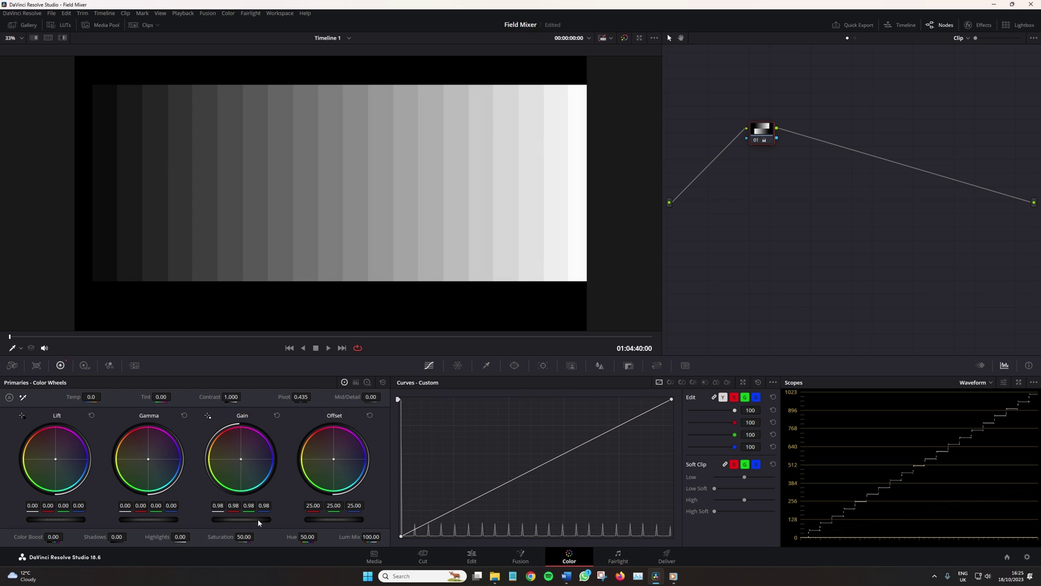
{"action": "left_click", "coordinate": [277, 416]}
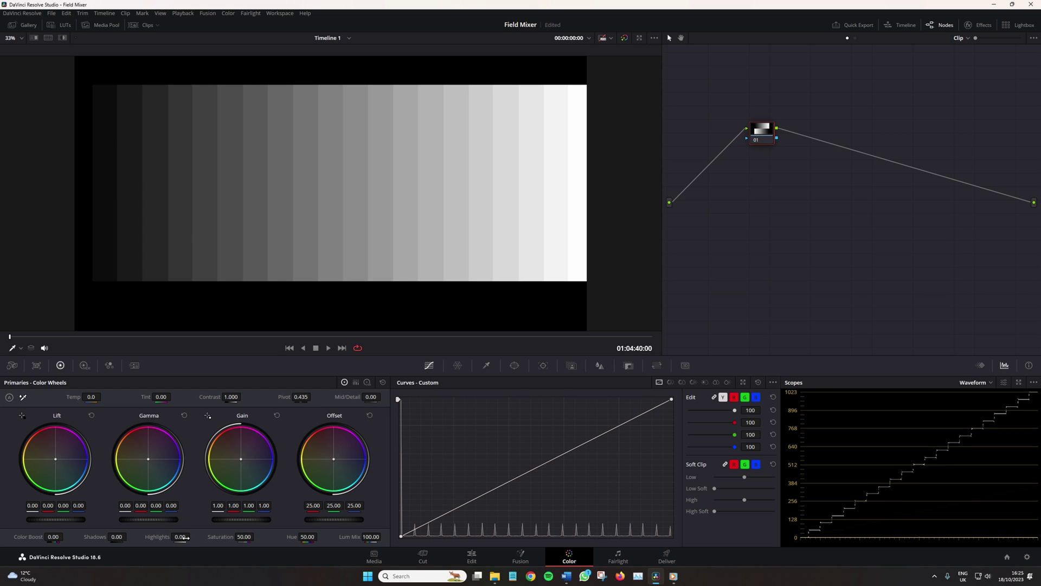
Drag the step chart's Highlights down to -100.00, then enter 0.00 to restore it.
{"action": "left_click_drag", "start_coordinate": [186, 537], "coordinate": [193, 537]}
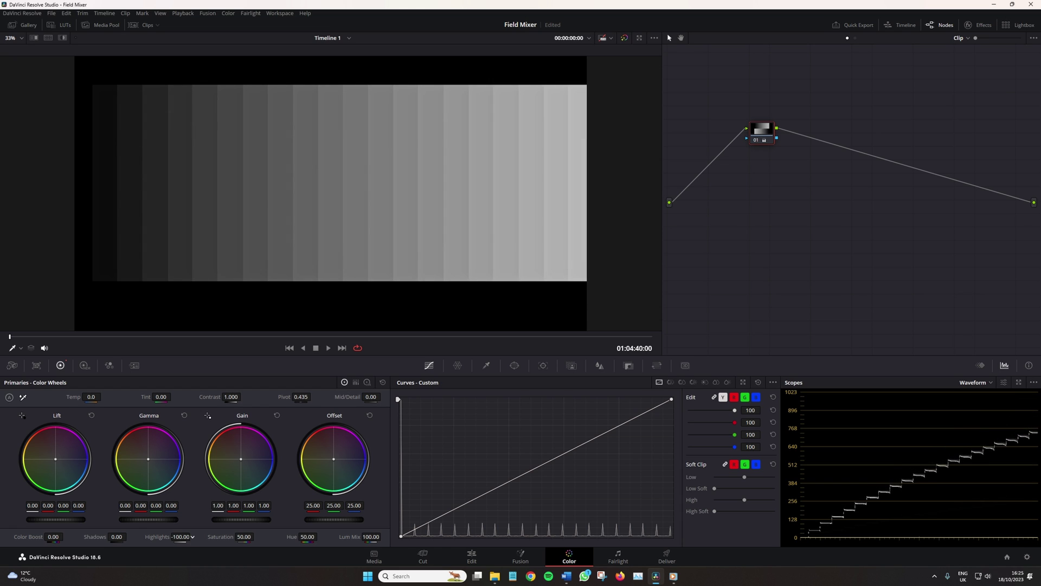
{"action": "left_click_drag", "start_coordinate": [187, 542], "coordinate": [192, 537]}
{"action": "left_click", "coordinate": [187, 537]}
{"action": "type", "text": "0"}
{"action": "key", "text": "Return"}
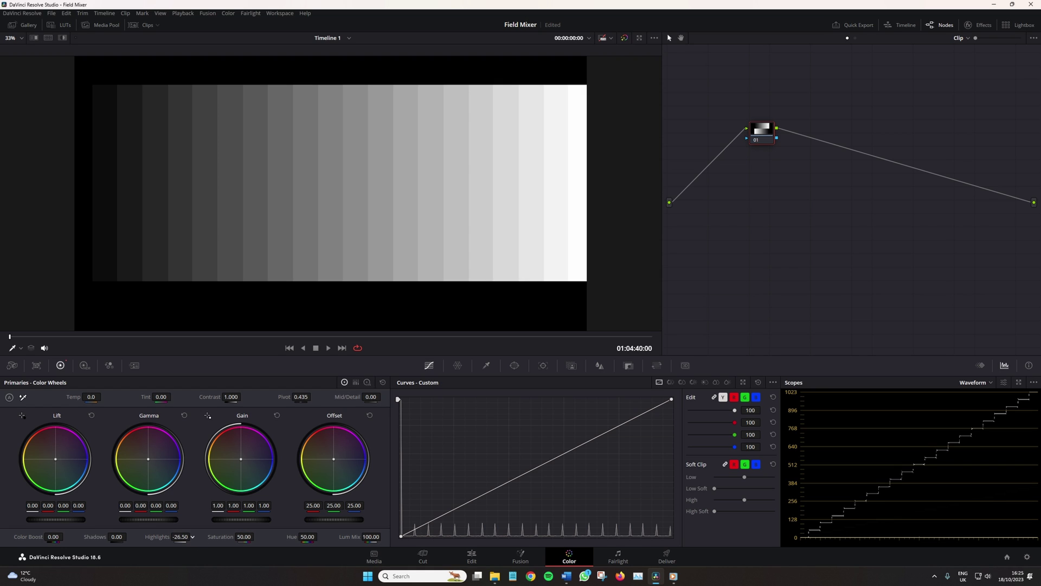
Toggle Highlights between -100.00 and 0.00 to compare the ramp's brightest bars.
{"action": "left_click_drag", "start_coordinate": [193, 537], "coordinate": [192, 536]}
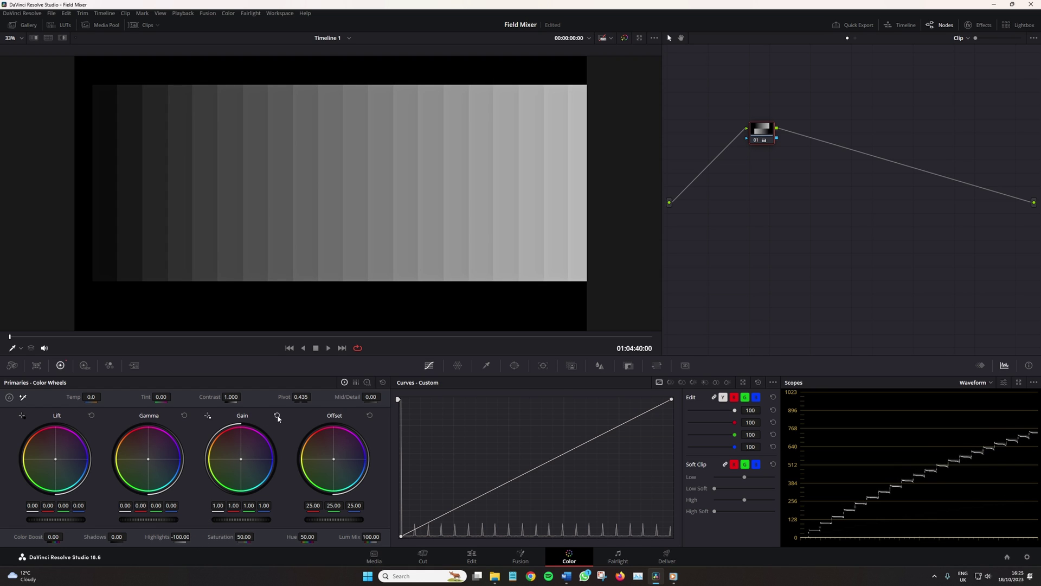
{"action": "left_click", "coordinate": [181, 536]}
{"action": "type", "text": "0"}
{"action": "key", "text": "Return"}
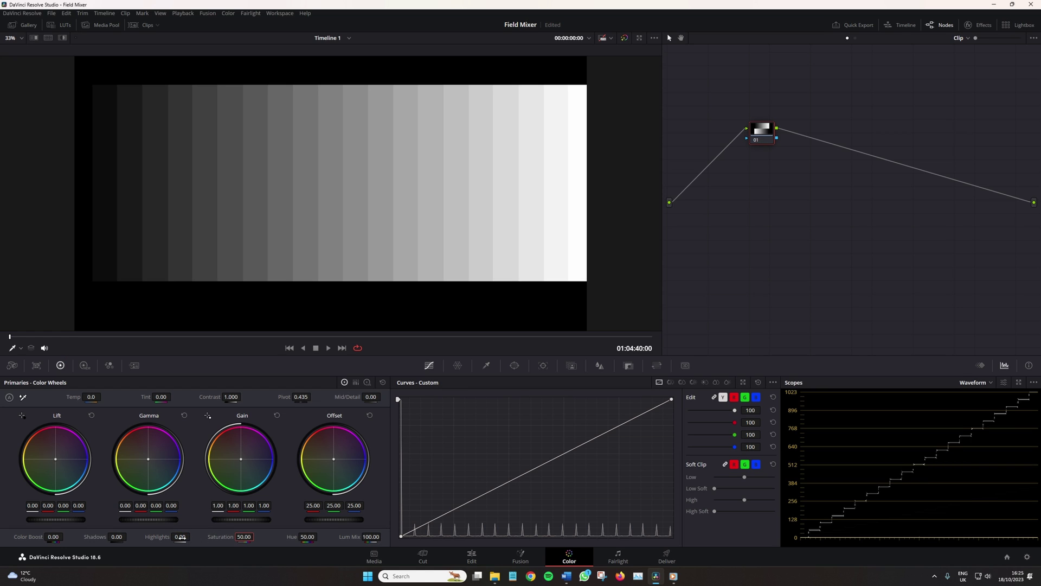
{"action": "left_click", "coordinate": [180, 537]}
{"action": "type", "text": "-100"}
{"action": "key", "text": "Return"}
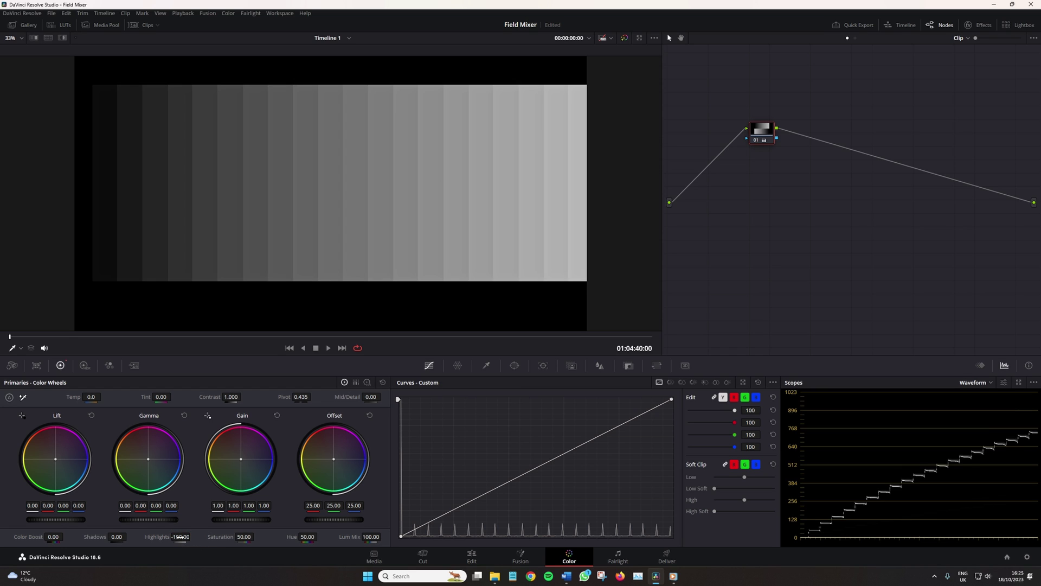
{"action": "left_click", "coordinate": [180, 537]}
{"action": "type", "text": "0"}
{"action": "key", "text": "Return"}
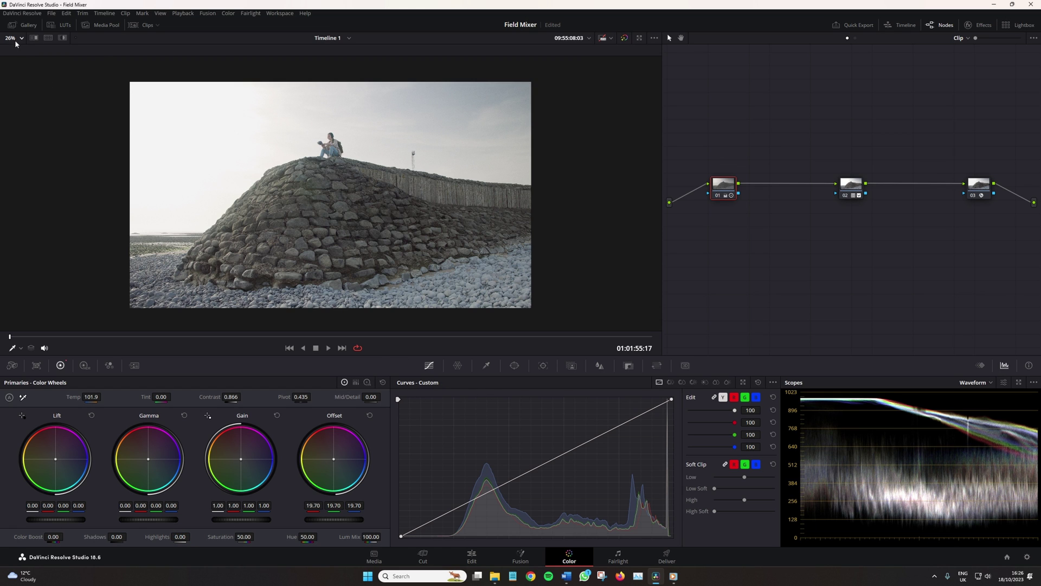
{"action": "left_click", "coordinate": [16, 43]}
Fit the seawall frame in the viewer, play it briefly, and mute its audio.
{"action": "left_click", "coordinate": [25, 63]}
{"action": "key", "text": "space"}
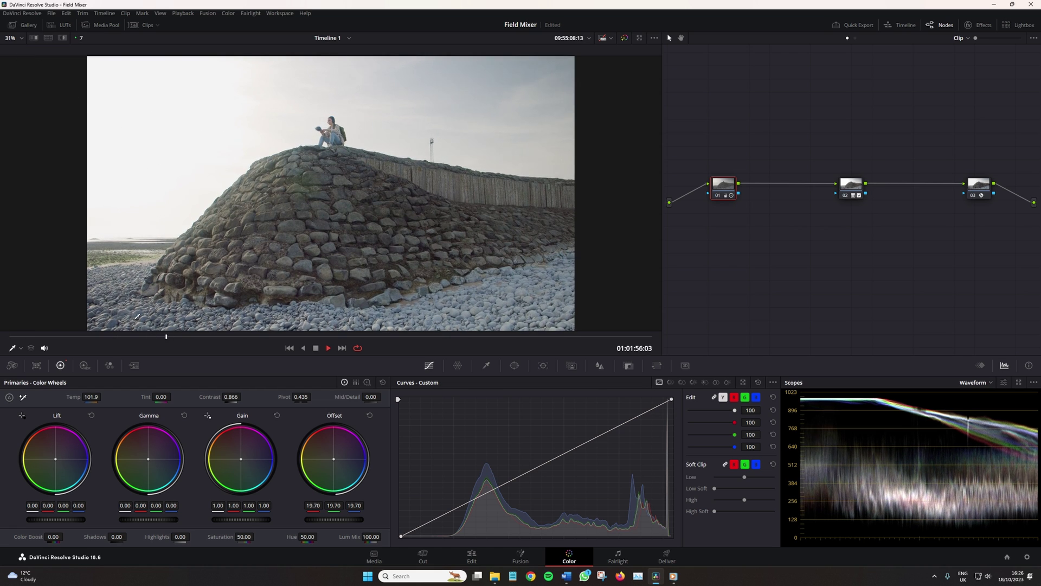
{"action": "key", "text": "space"}
{"action": "left_click", "coordinate": [45, 348]}
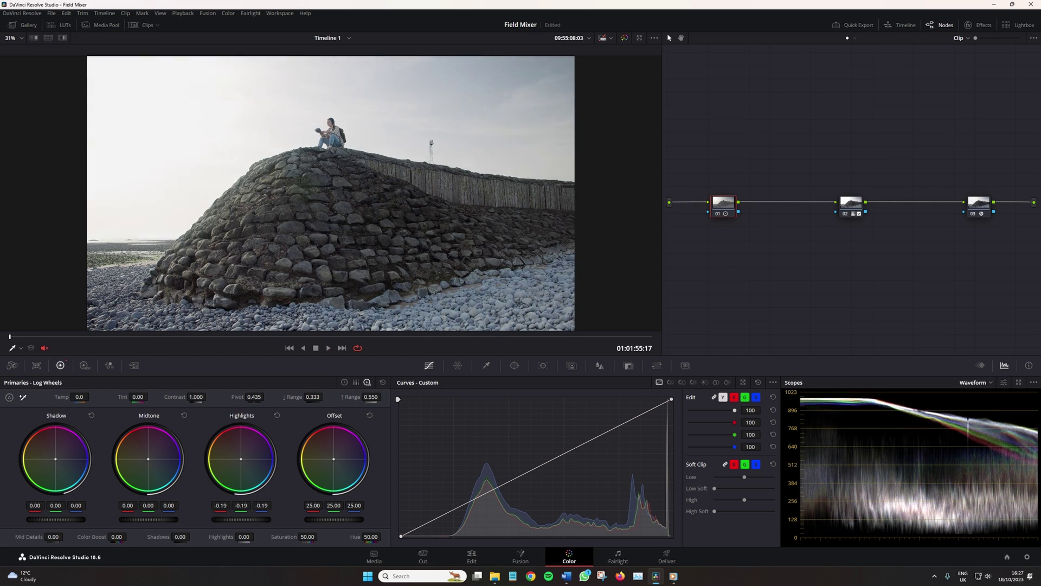
Darken the sky with Log Highlights, then with Highlights at -100.00, resetting primaries after each.
{"action": "mouse_move", "coordinate": [241, 519]}
{"action": "left_mouse_down"}
{"action": "mouse_move", "coordinate": [219, 519]}
{"action": "mouse_move", "coordinate": [236, 522]}
{"action": "left_mouse_up"}
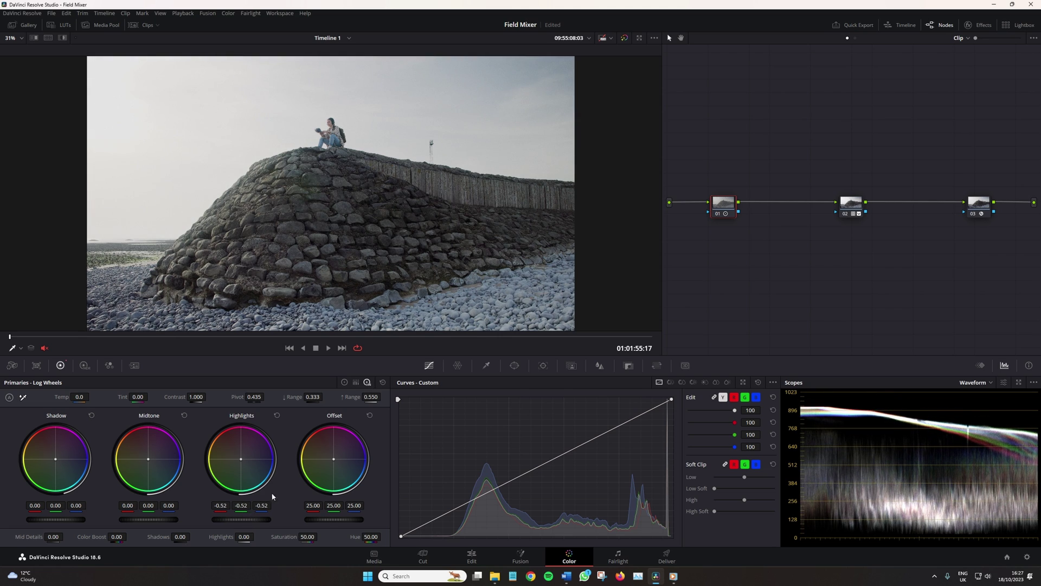
{"action": "left_click", "coordinate": [382, 382]}
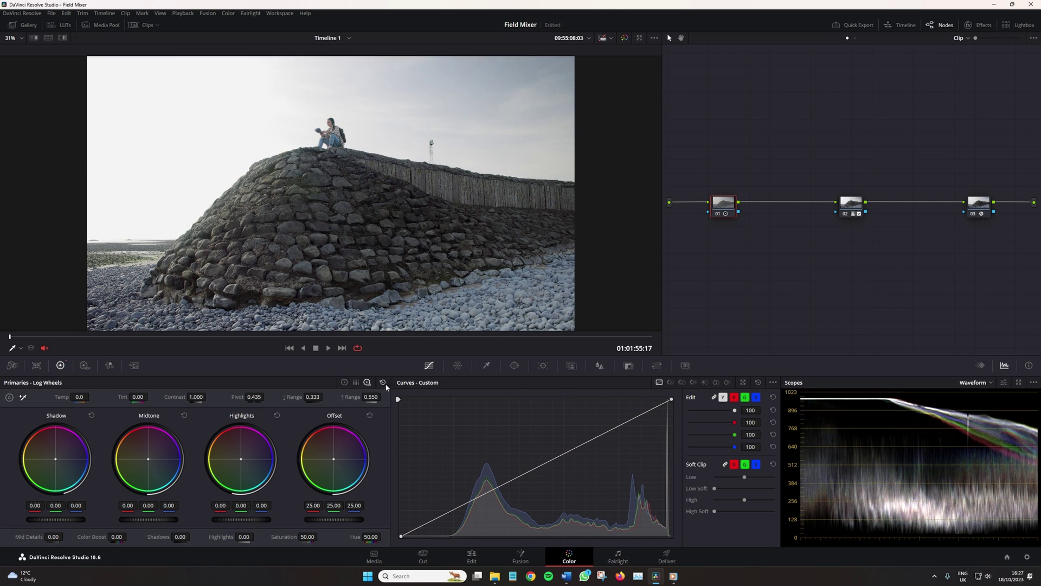
{"action": "left_click", "coordinate": [343, 382]}
{"action": "left_click_drag", "start_coordinate": [192, 537], "coordinate": [187, 536]}
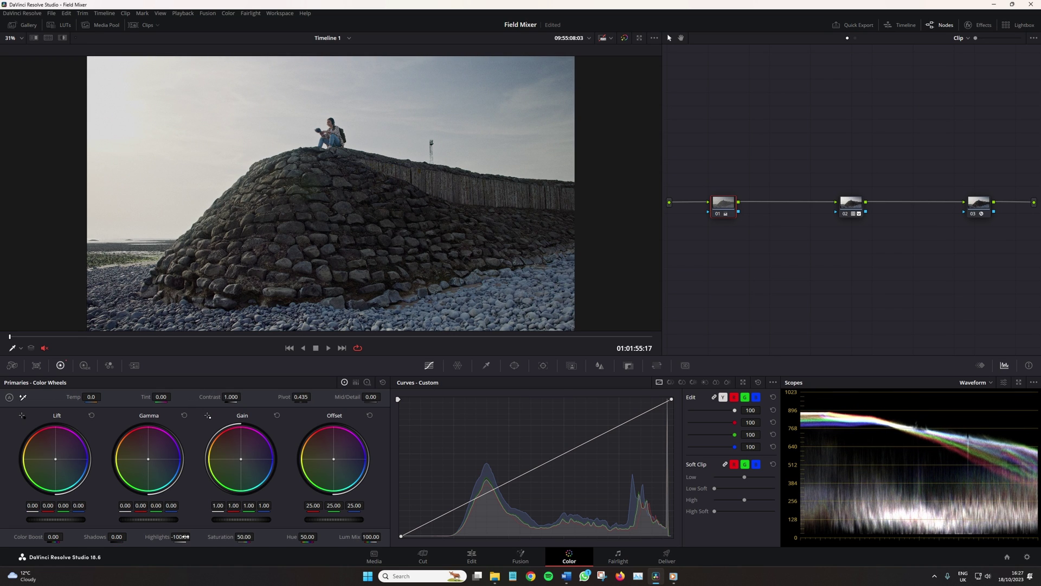
{"action": "scroll", "coordinate": [174, 278], "scroll_direction": "down", "scroll_amount": 2}
{"action": "scroll", "coordinate": [174, 278], "scroll_direction": "up", "scroll_amount": 1}
{"action": "scroll", "coordinate": [173, 278], "scroll_direction": "down", "scroll_amount": 2}
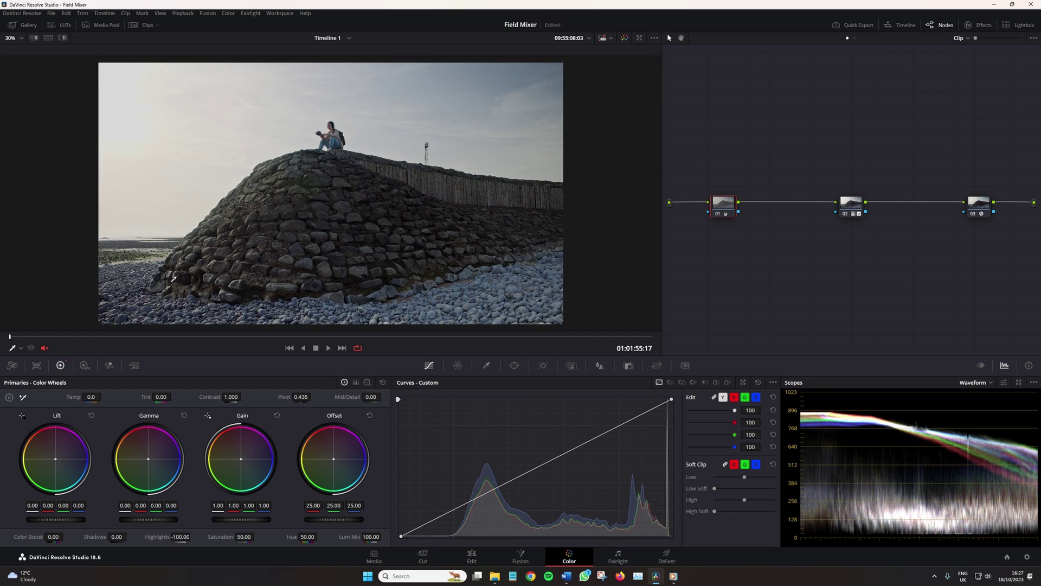
{"action": "left_click", "coordinate": [383, 383]}
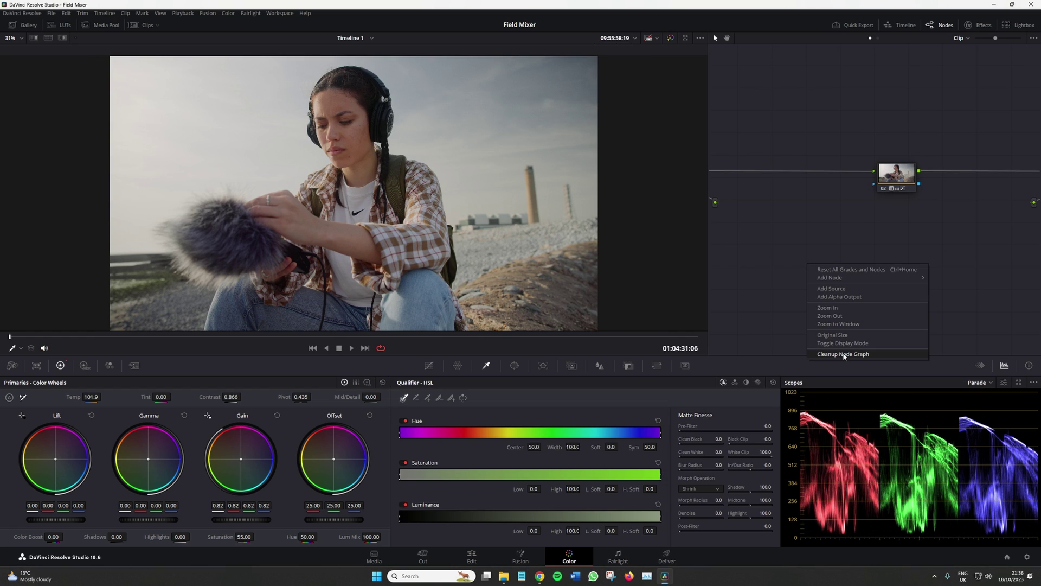
Scrub the portrait clip to a later frame and zoom the viewer onto the face.
{"action": "left_click", "coordinate": [847, 354]}
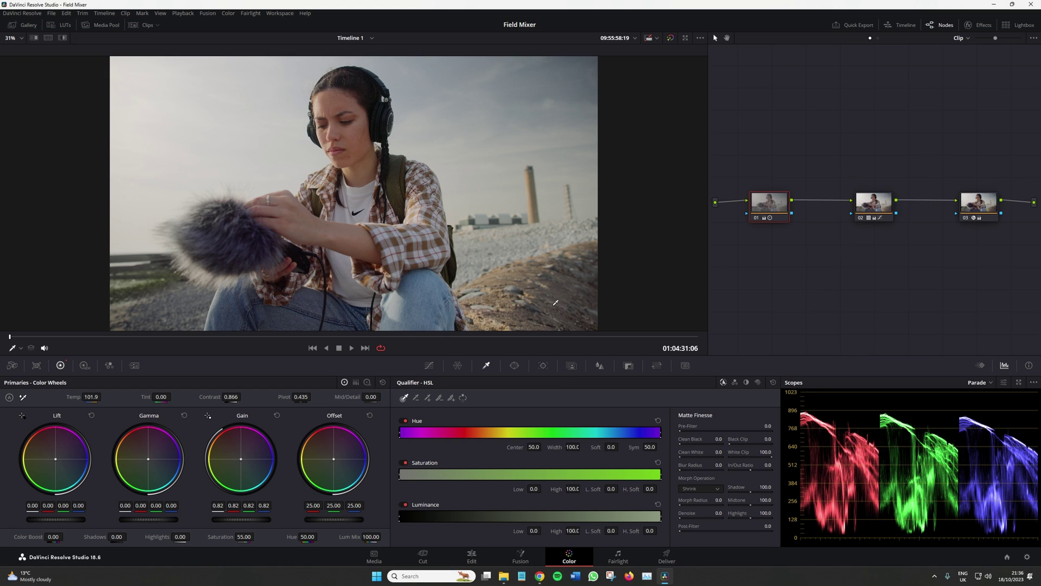
{"action": "left_click_drag", "start_coordinate": [174, 337], "coordinate": [259, 336]}
{"action": "scroll", "coordinate": [234, 156], "scroll_direction": "up", "scroll_amount": 4}
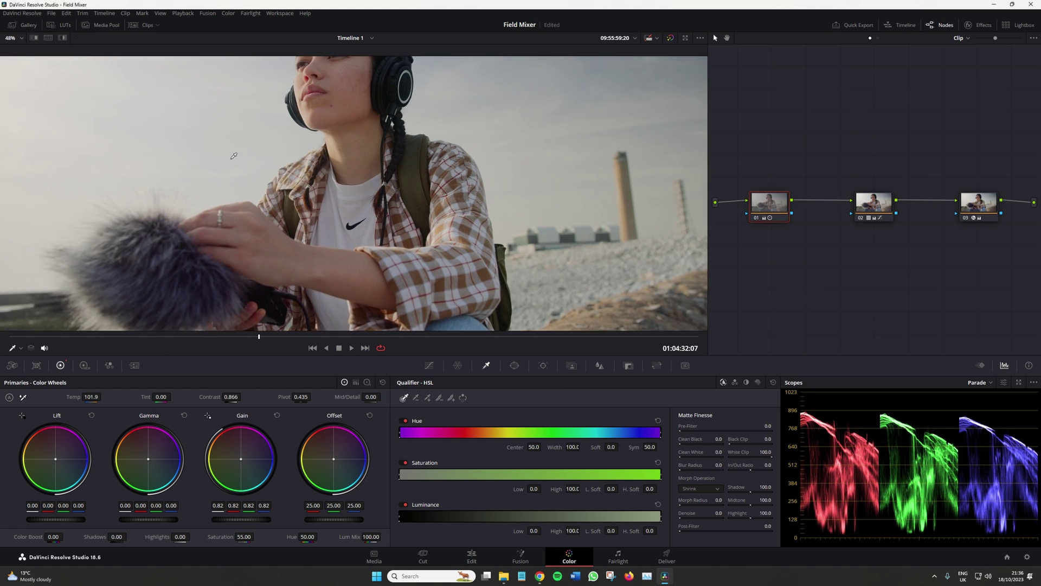
{"action": "left_click_drag", "start_coordinate": [233, 155], "coordinate": [248, 251]}
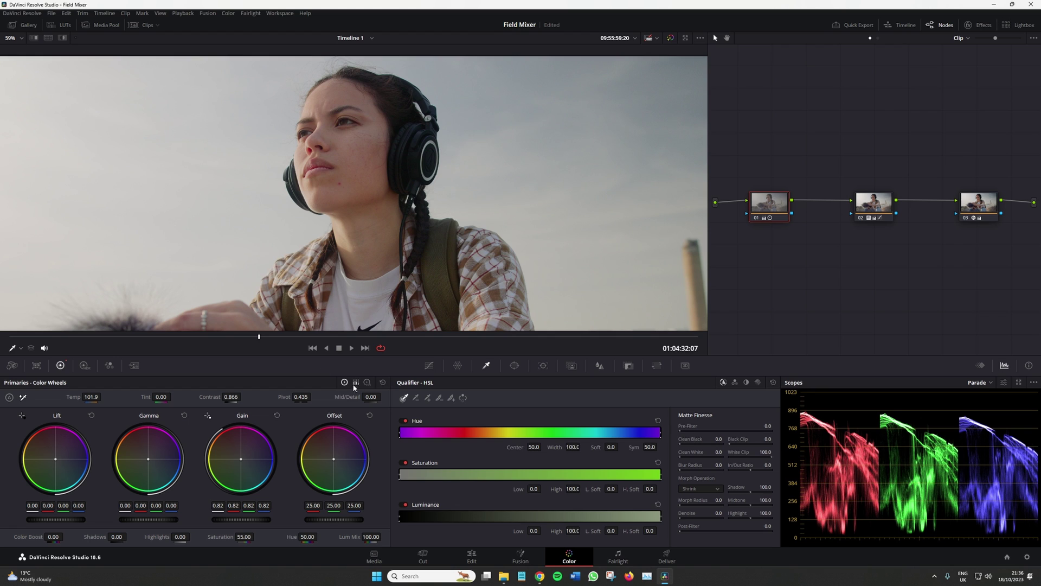
Flip between the Gain-graded clip and the Highlights -77.50 clip, ending on the Gain one.
{"action": "left_click", "coordinate": [365, 348]}
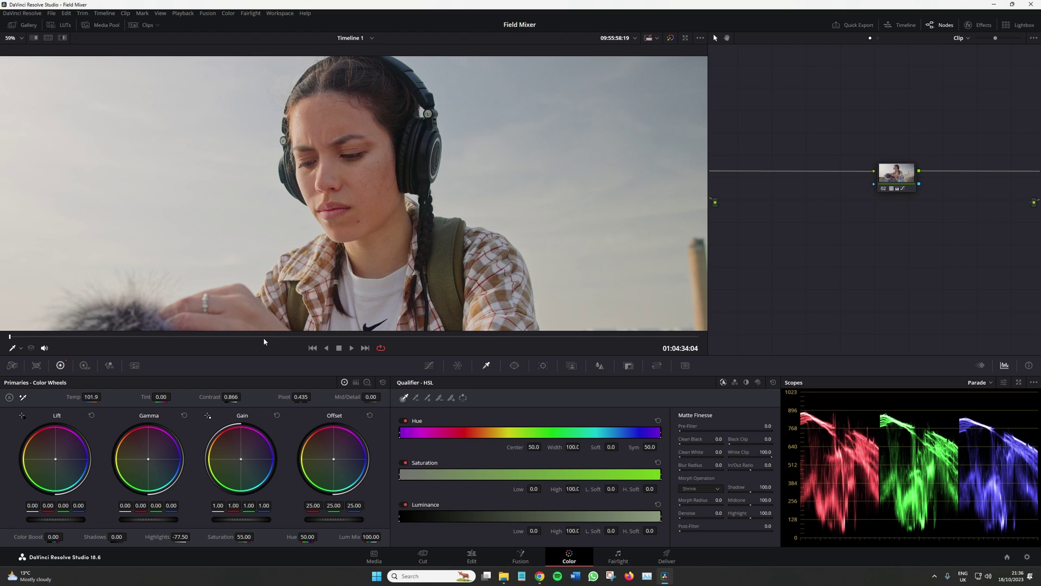
{"action": "left_click", "coordinate": [260, 336]}
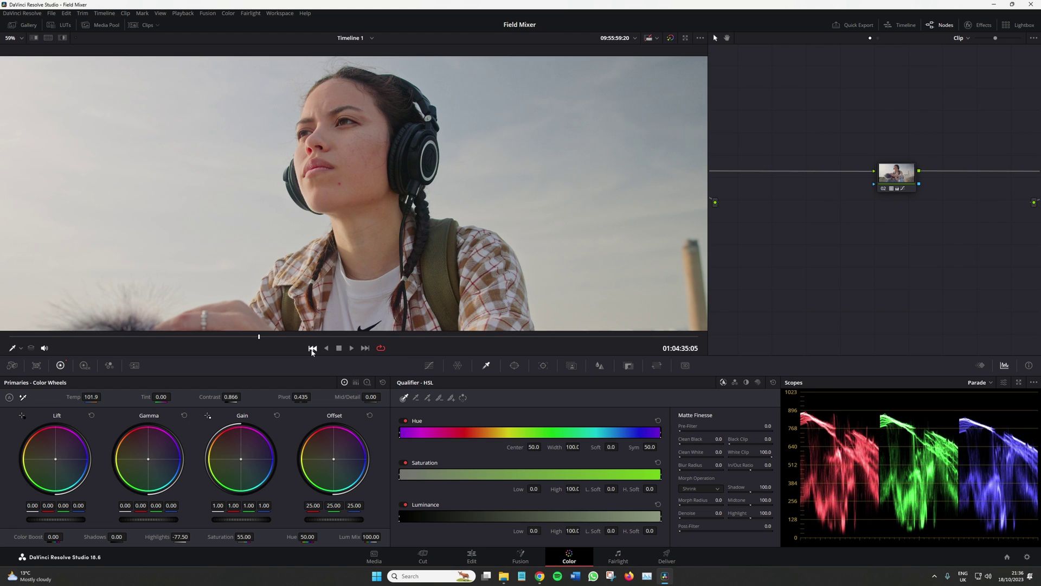
{"action": "left_click", "coordinate": [313, 348]}
{"action": "left_click", "coordinate": [365, 349]}
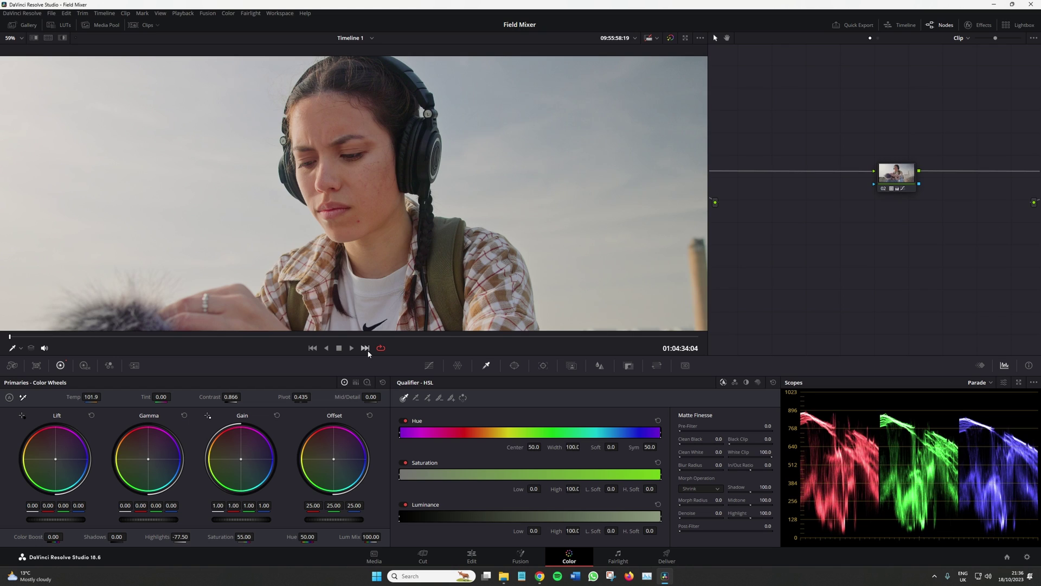
{"action": "left_click", "coordinate": [313, 348]}
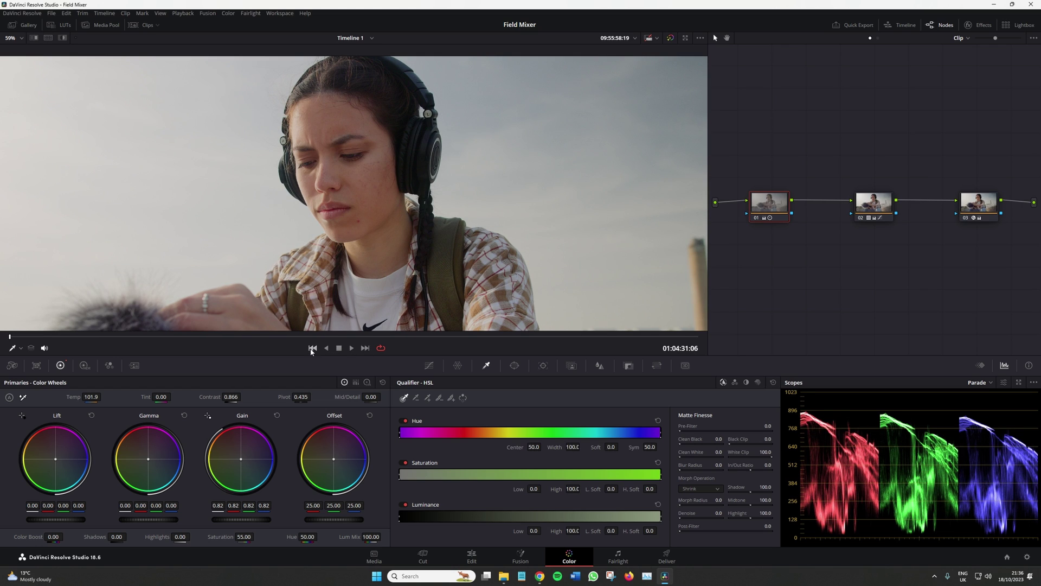
{"action": "left_click", "coordinate": [365, 348]}
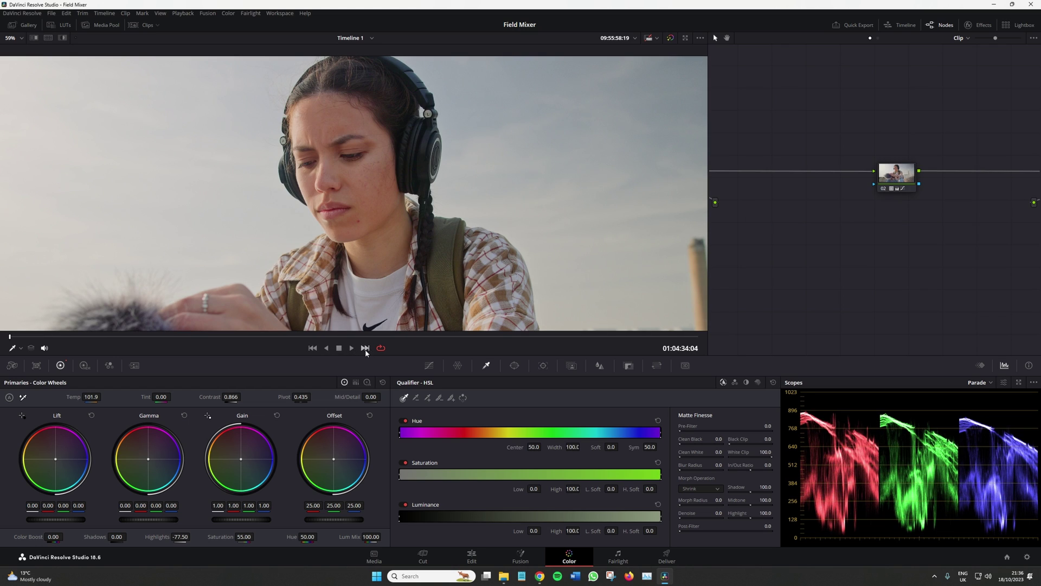
{"action": "scroll", "coordinate": [260, 242], "scroll_direction": "down", "scroll_amount": 3}
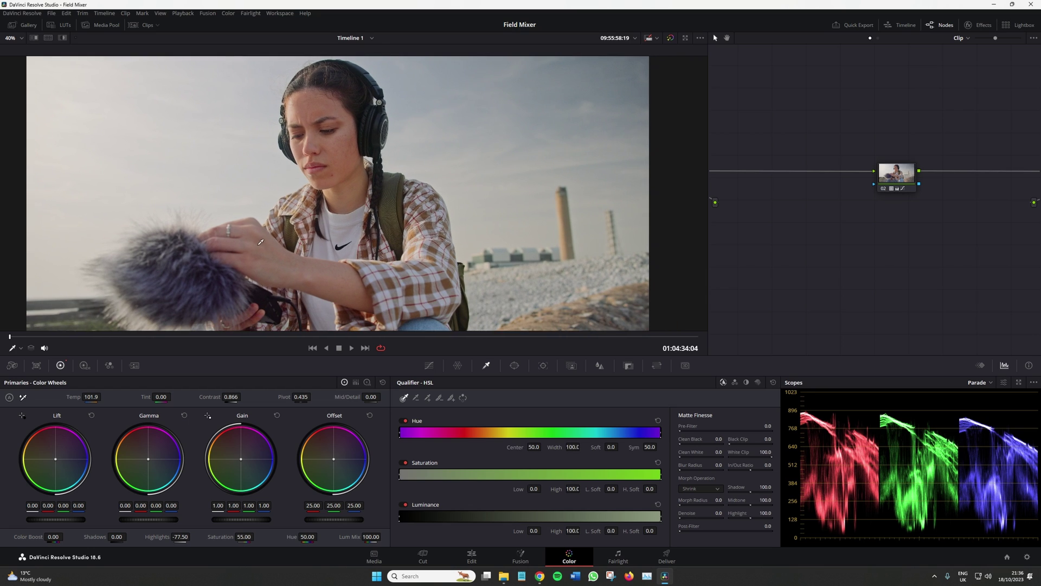
{"action": "left_click", "coordinate": [312, 348]}
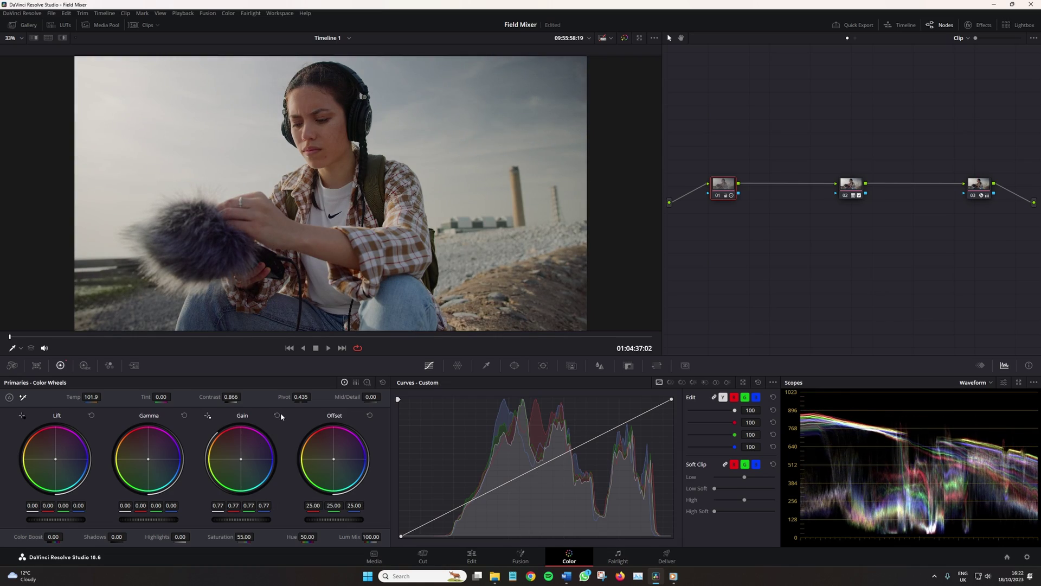
Reset the portrait clip's Gain to 1.00, then pull the Gain master wheel down to darken it.
{"action": "left_click", "coordinate": [277, 415]}
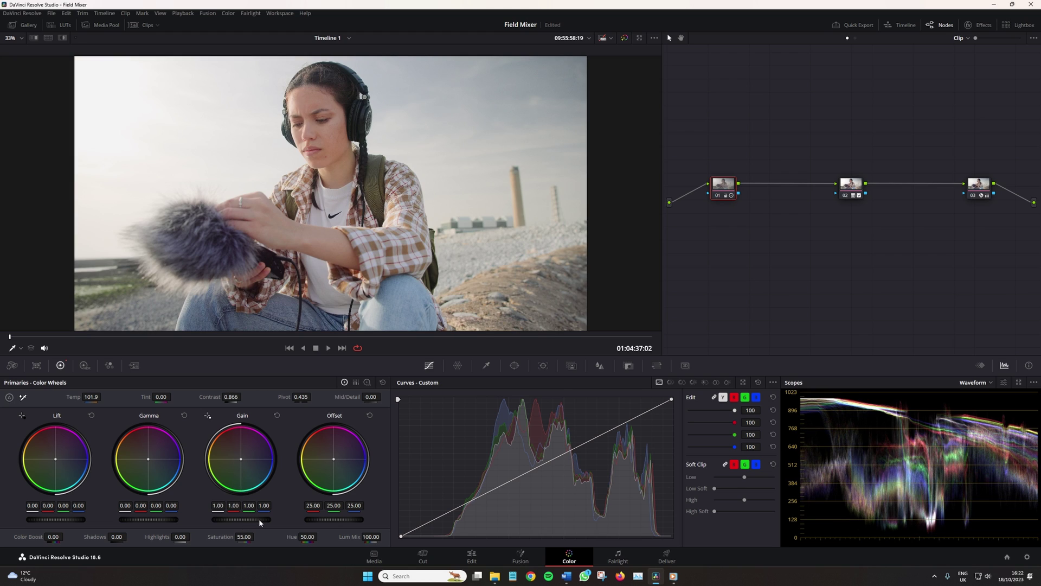
{"action": "left_click_drag", "start_coordinate": [270, 522], "coordinate": [217, 522]}
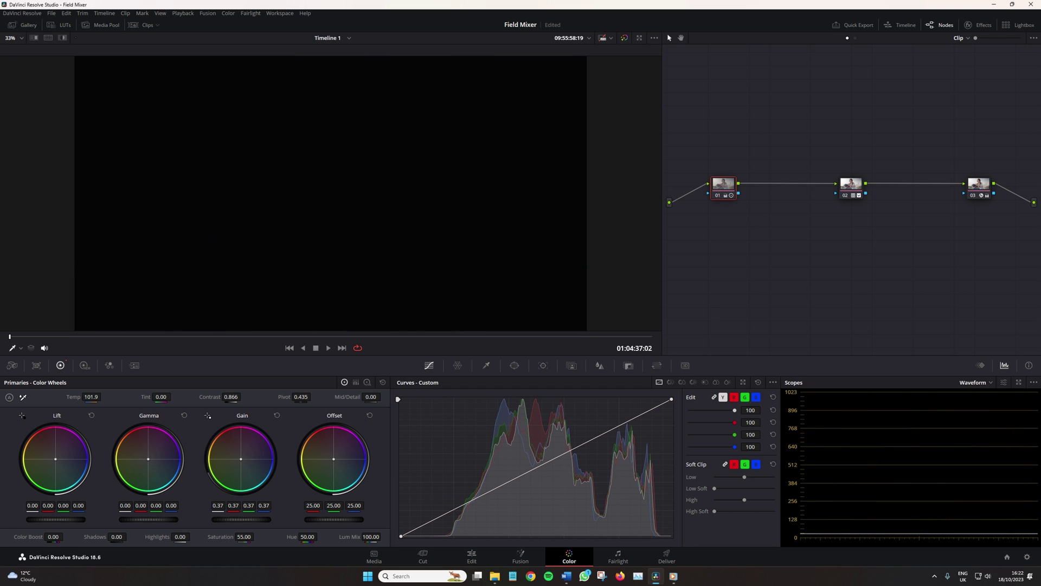